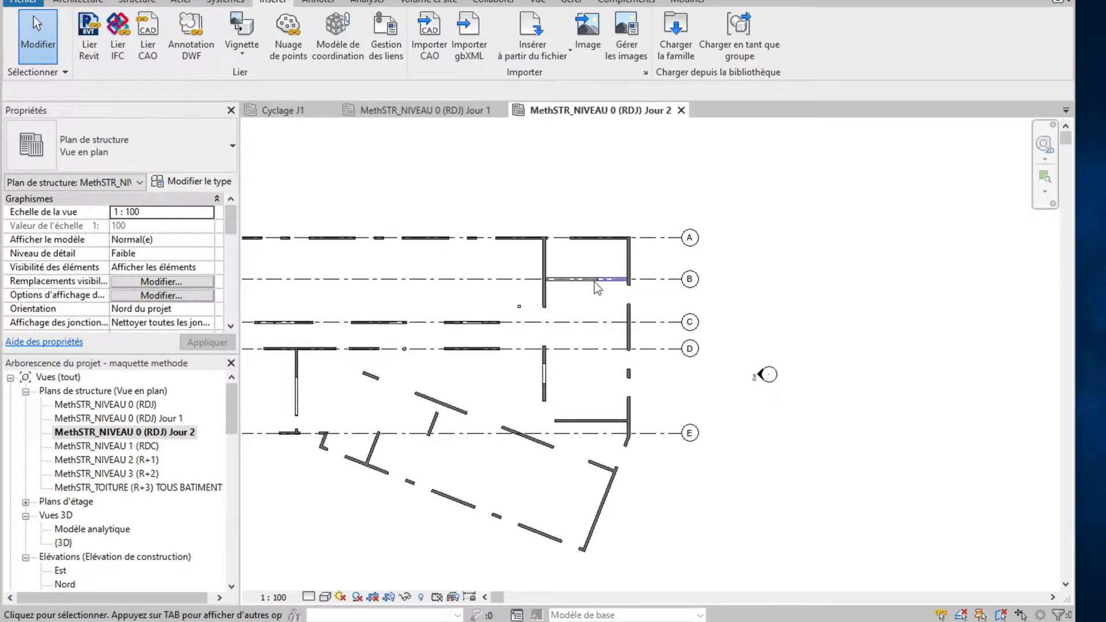
Step: Load the Hussor T10_Banche RNR family from the Familles banches de chantier-20190624 folder
{"action": "scroll", "coordinate": [593, 282], "scroll_direction": "up", "scroll_amount": 5}
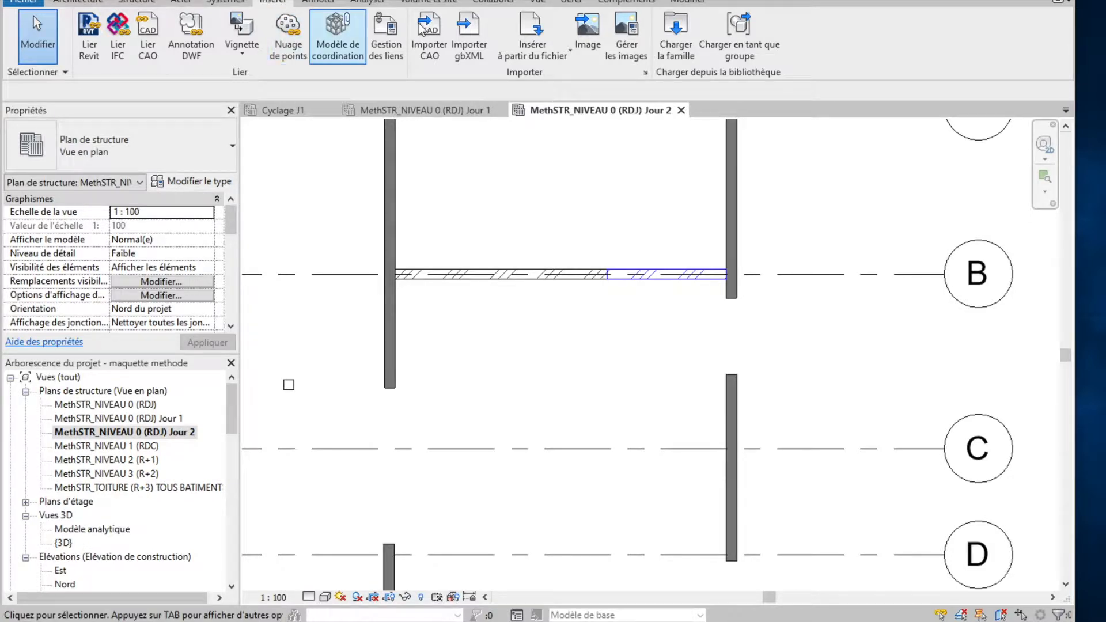
{"action": "left_click", "coordinate": [676, 37]}
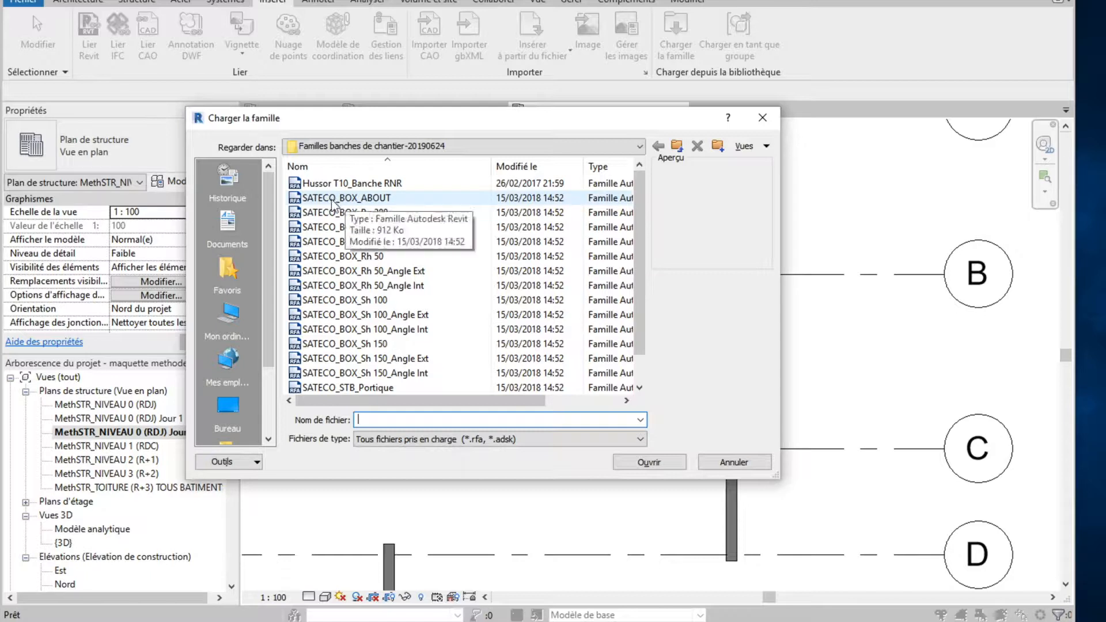
{"action": "left_click", "coordinate": [324, 184]}
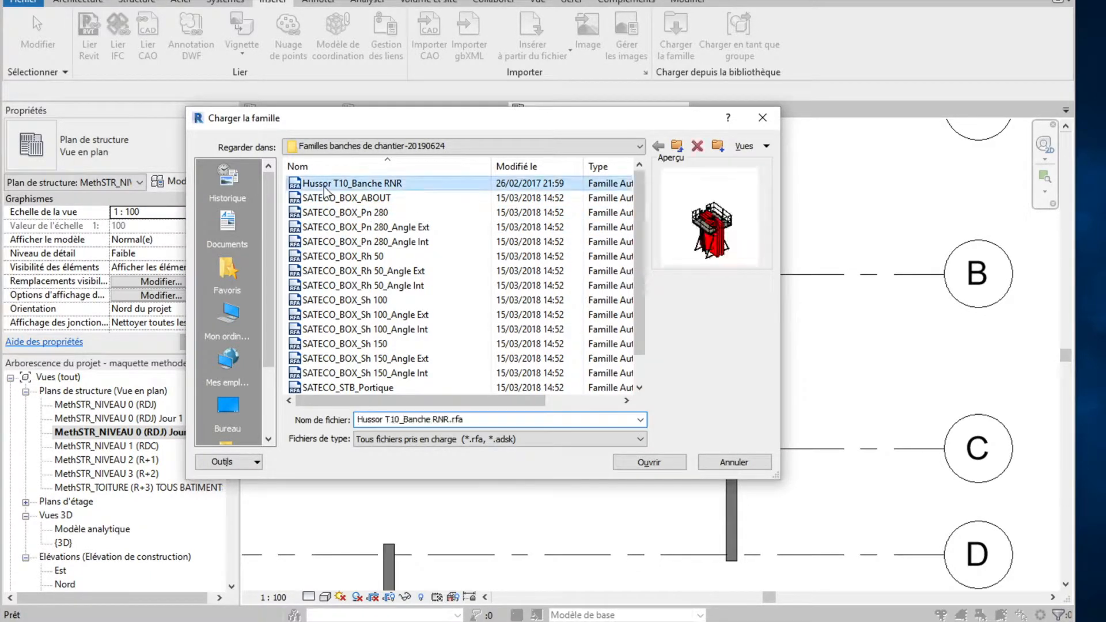
{"action": "left_click", "coordinate": [660, 468]}
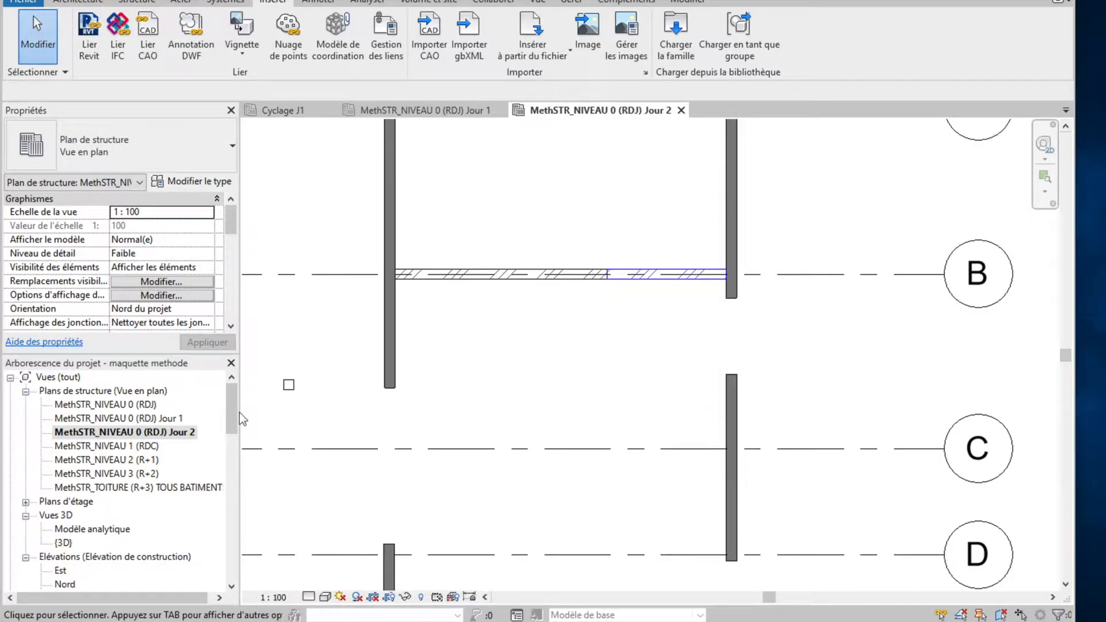
Step: Find the loaded generic model families in the project browser and collapse the SATECO_BOX families from Pn 280 through Rh 50_Angle Ext
{"action": "scroll", "coordinate": [233, 428], "scroll_direction": "down", "scroll_amount": 10}
{"action": "scroll", "coordinate": [233, 544], "scroll_direction": "down", "scroll_amount": 7}
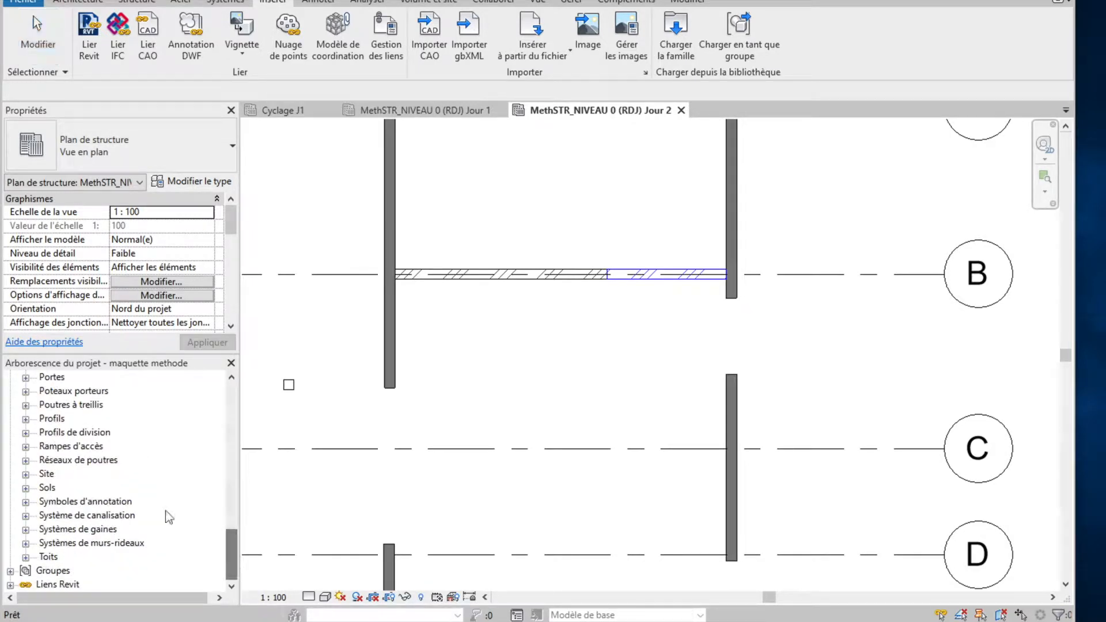
{"action": "scroll", "coordinate": [139, 419], "scroll_direction": "up", "scroll_amount": 1}
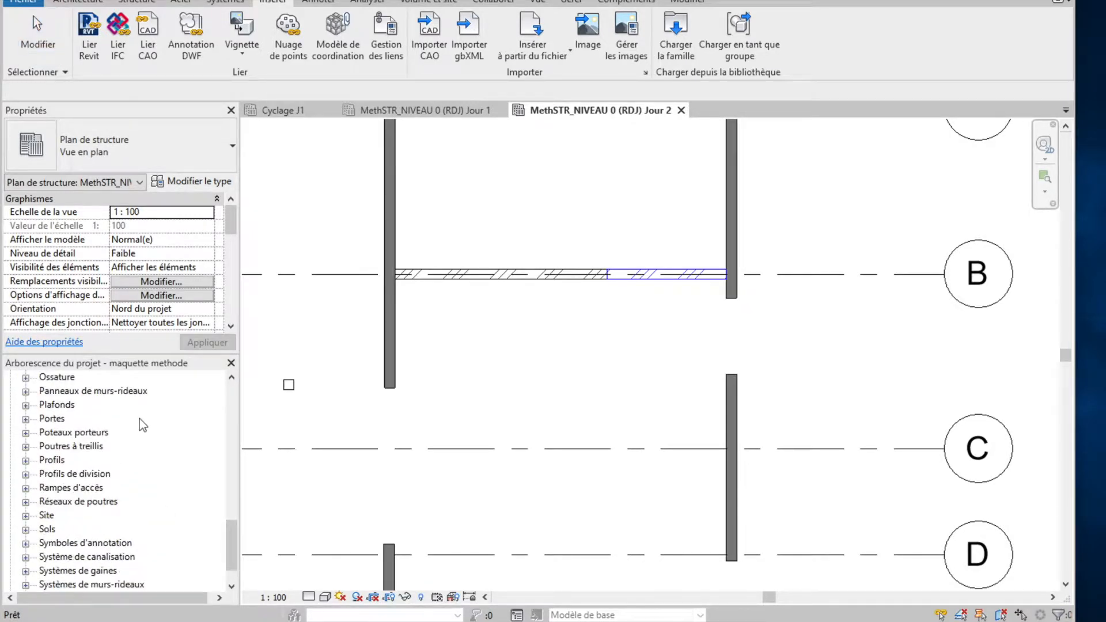
{"action": "scroll", "coordinate": [140, 419], "scroll_direction": "up", "scroll_amount": 6}
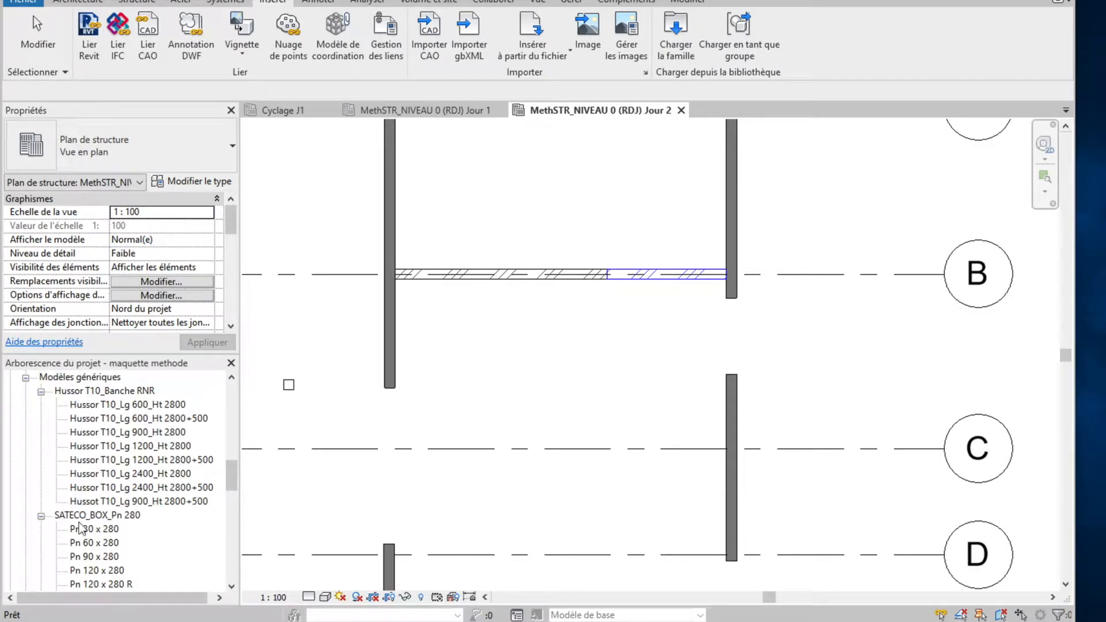
{"action": "scroll", "coordinate": [79, 529], "scroll_direction": "down", "scroll_amount": 2}
{"action": "left_click", "coordinate": [41, 460]}
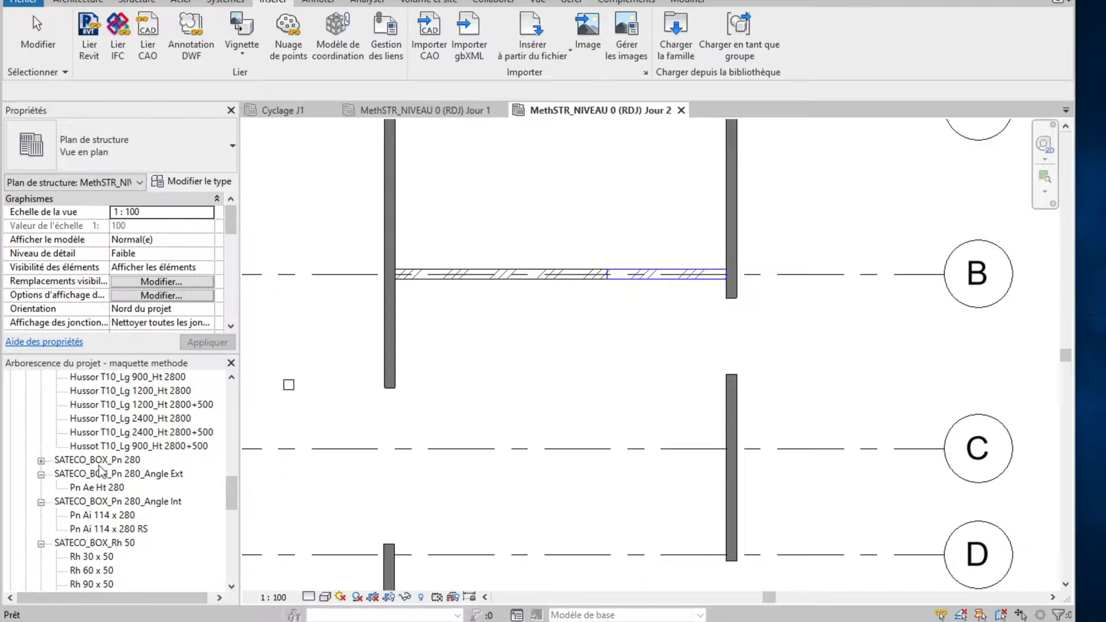
{"action": "left_click", "coordinate": [41, 474]}
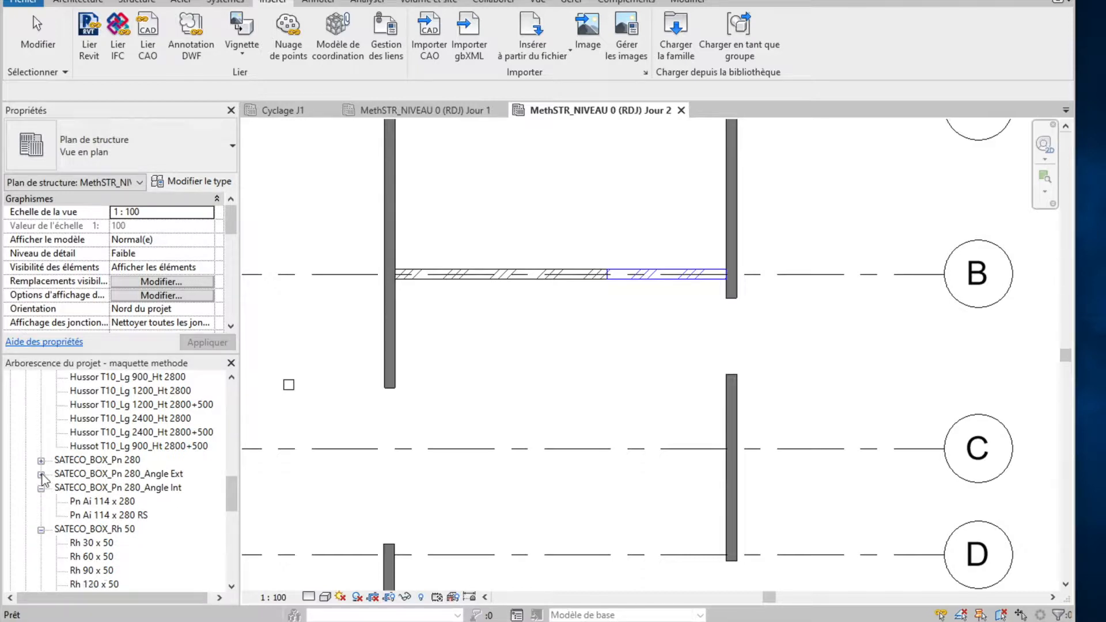
{"action": "left_click", "coordinate": [41, 488]}
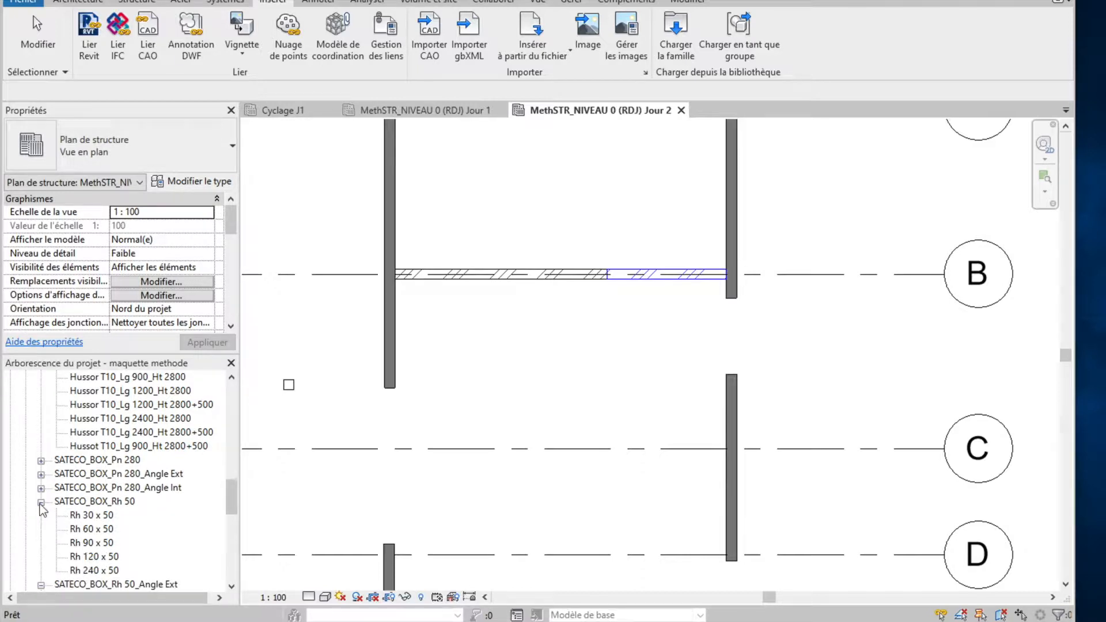
{"action": "left_click", "coordinate": [41, 502]}
{"action": "left_click", "coordinate": [41, 516]}
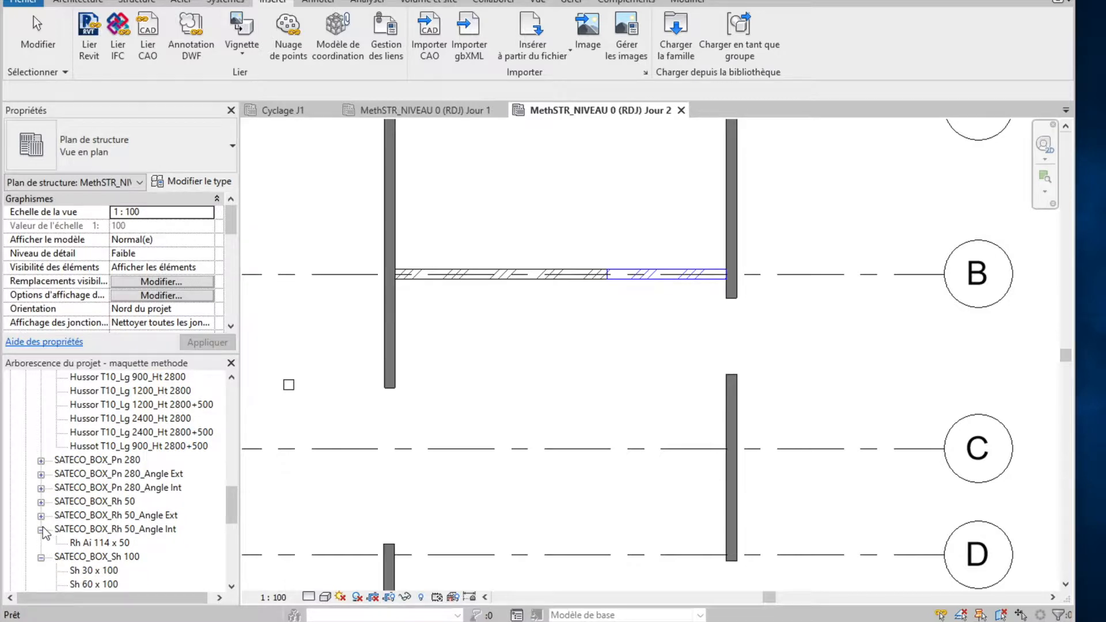
Step: Place a Hussor T10_Lg 900_Ht 2800 formwork instance outside the building, beyond the far end of grid A from its bubble
{"action": "left_click", "coordinate": [111, 379]}
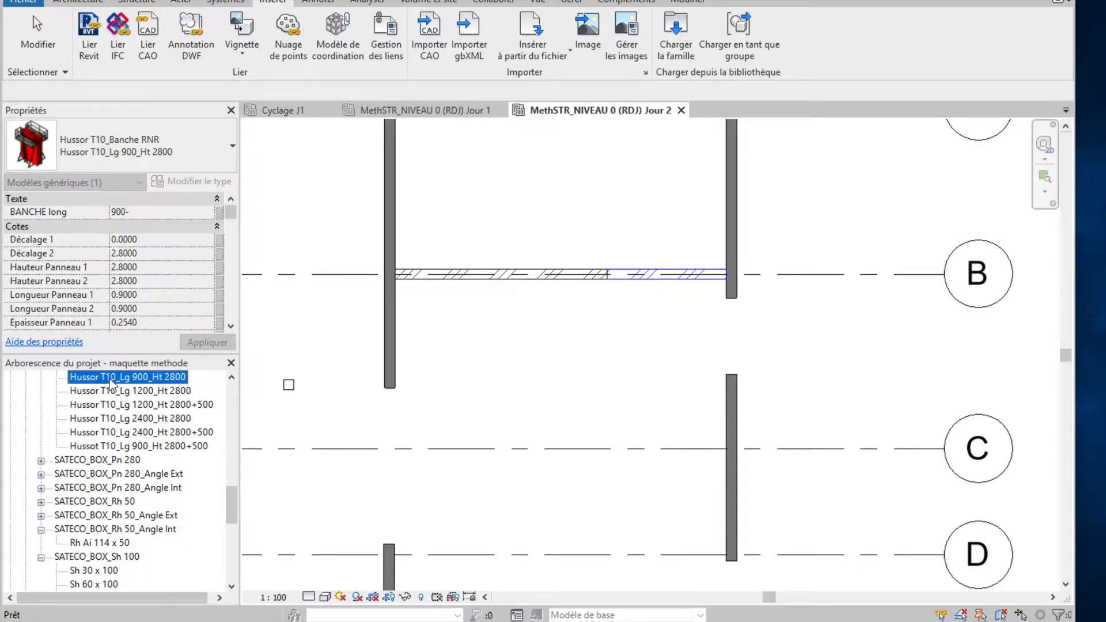
{"action": "left_click_drag", "start_coordinate": [110, 380], "coordinate": [481, 369]}
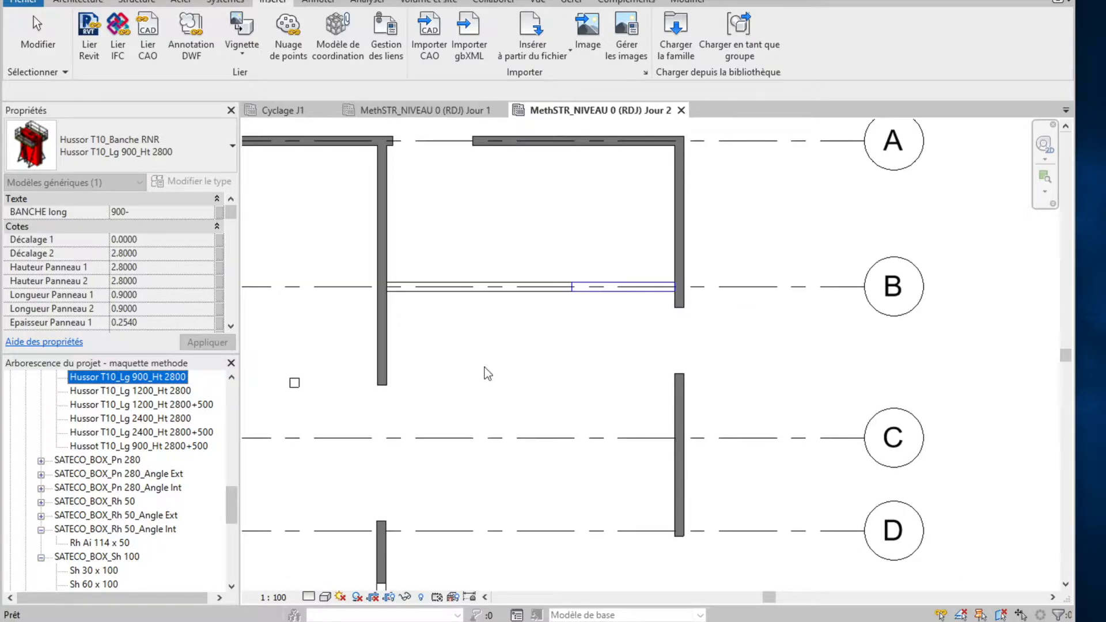
{"action": "scroll", "coordinate": [485, 366], "scroll_direction": "down", "scroll_amount": 4}
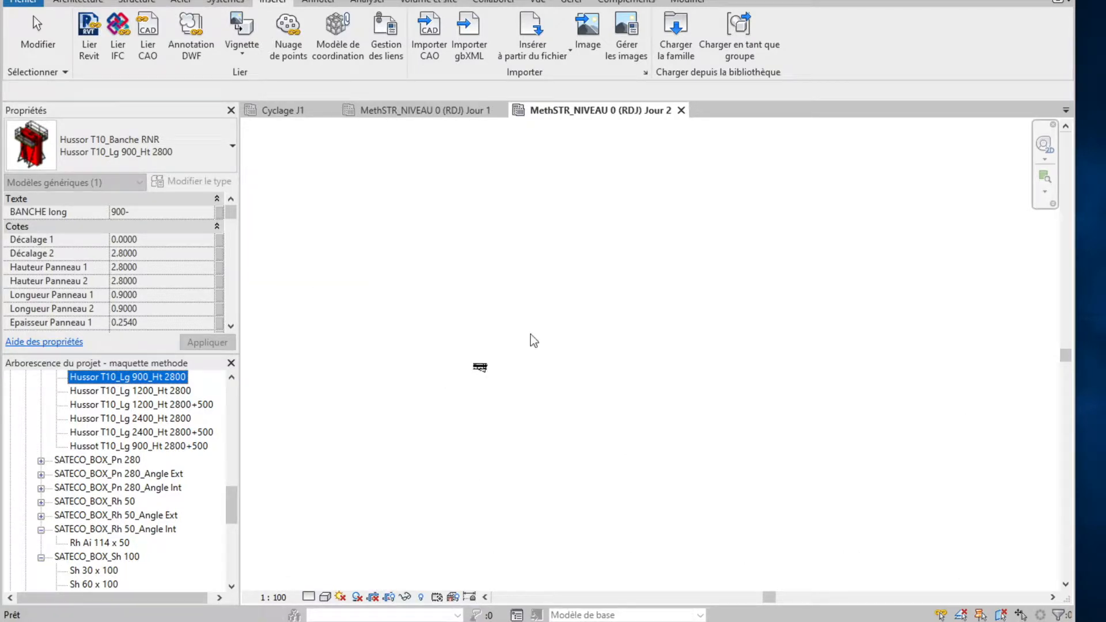
{"action": "scroll", "coordinate": [467, 372], "scroll_direction": "up", "scroll_amount": 3}
{"action": "scroll", "coordinate": [474, 370], "scroll_direction": "up", "scroll_amount": 4}
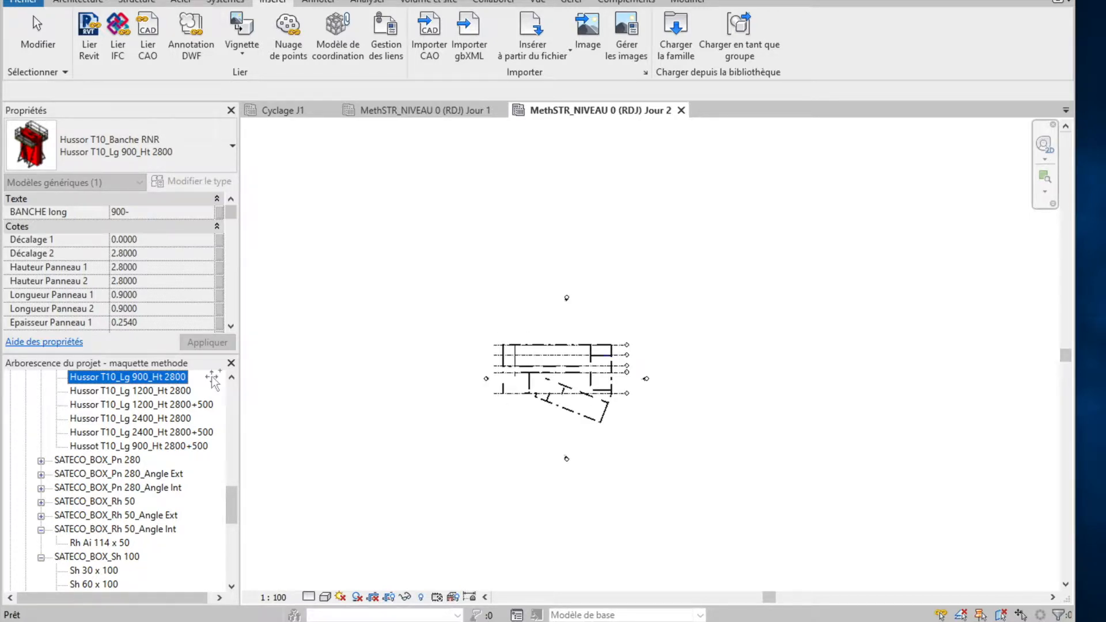
{"action": "left_click_drag", "start_coordinate": [397, 316], "coordinate": [395, 313]}
{"action": "left_click", "coordinate": [462, 345]}
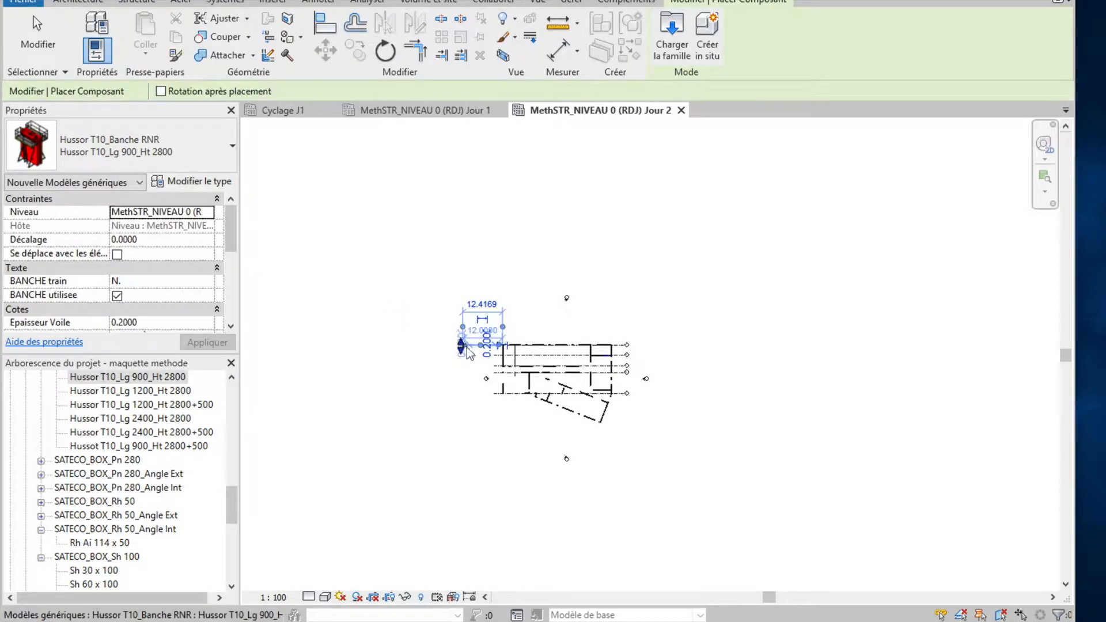
Step: Place a second Hussor T10_Lg 900_Ht 2800 instance beside the first one, on the side away from the building
{"action": "scroll", "coordinate": [464, 351], "scroll_direction": "up", "scroll_amount": 4}
{"action": "scroll", "coordinate": [464, 353], "scroll_direction": "up", "scroll_amount": 3}
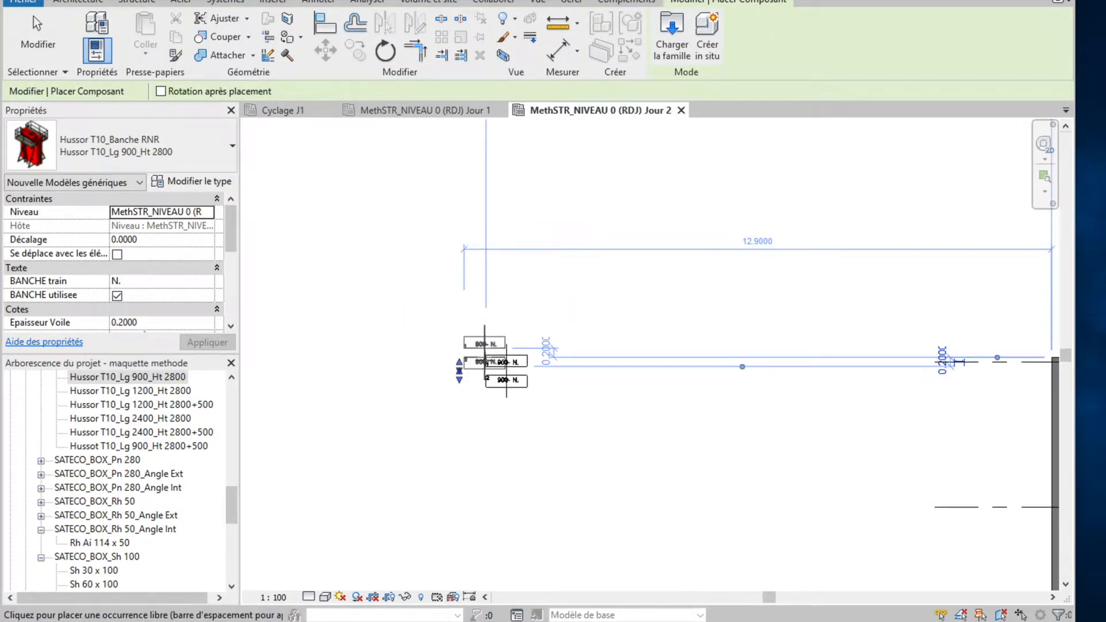
{"action": "scroll", "coordinate": [473, 332], "scroll_direction": "up", "scroll_amount": 2}
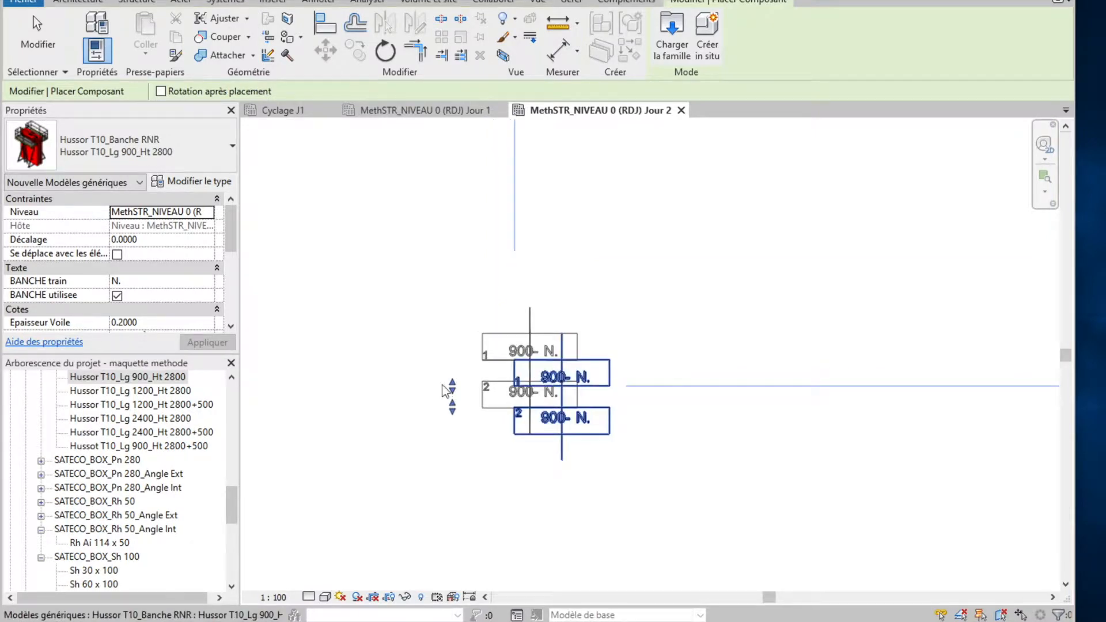
{"action": "scroll", "coordinate": [461, 368], "scroll_direction": "up", "scroll_amount": 1}
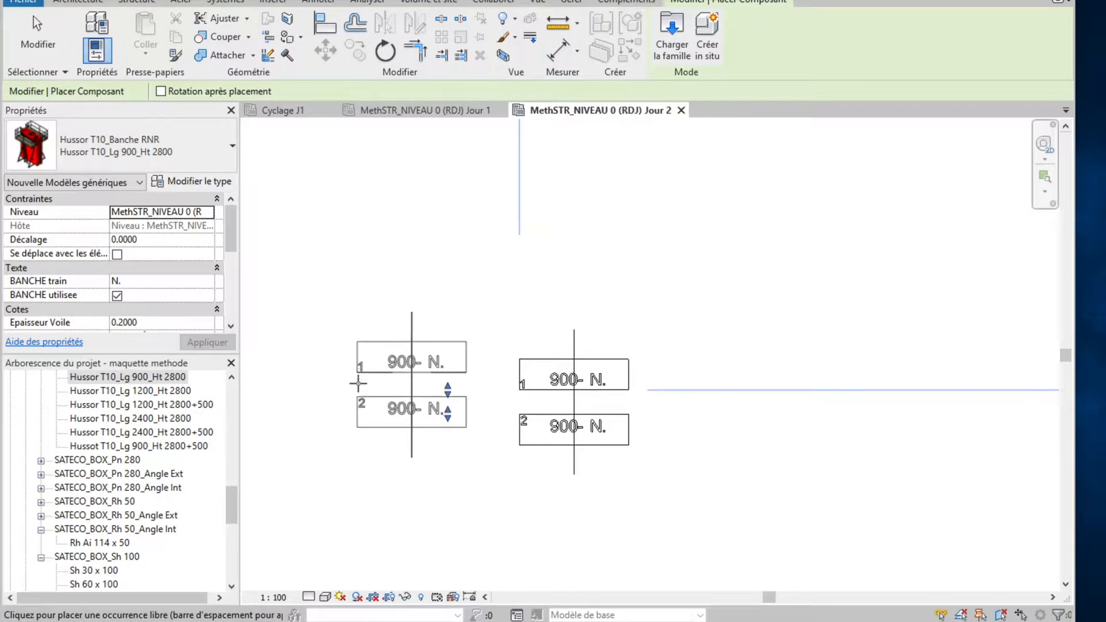
{"action": "left_click", "coordinate": [355, 394]}
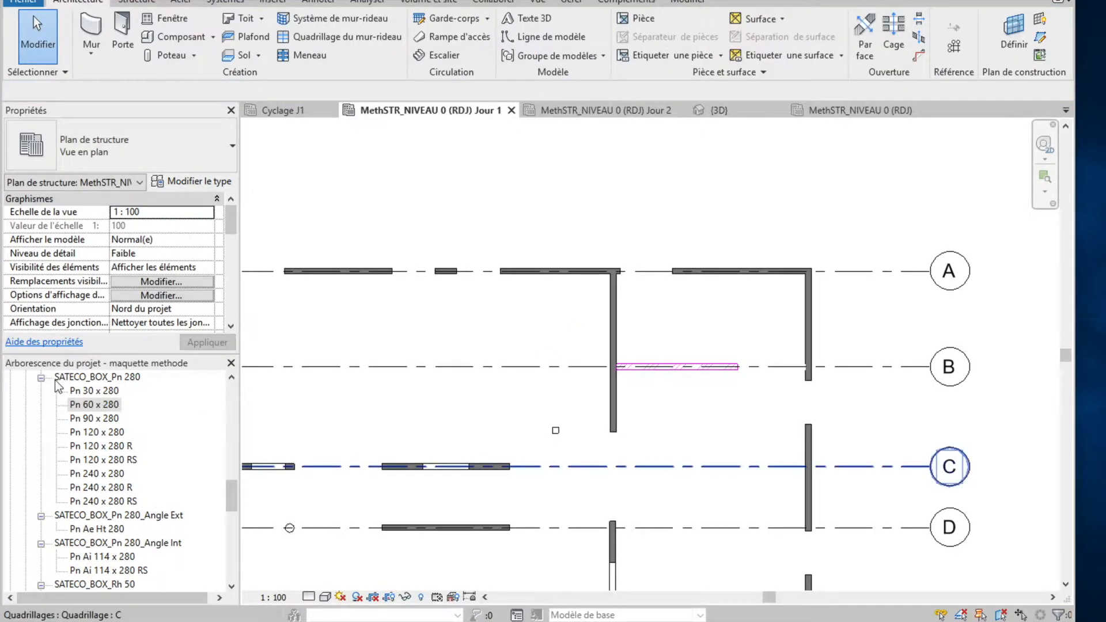
Step: Place four SATECO_BOX_Pn 280 panels of type Pn 60 x 280 on the work plane, in a row about 3.2 m outside the grid A wall
{"action": "left_click", "coordinate": [85, 404]}
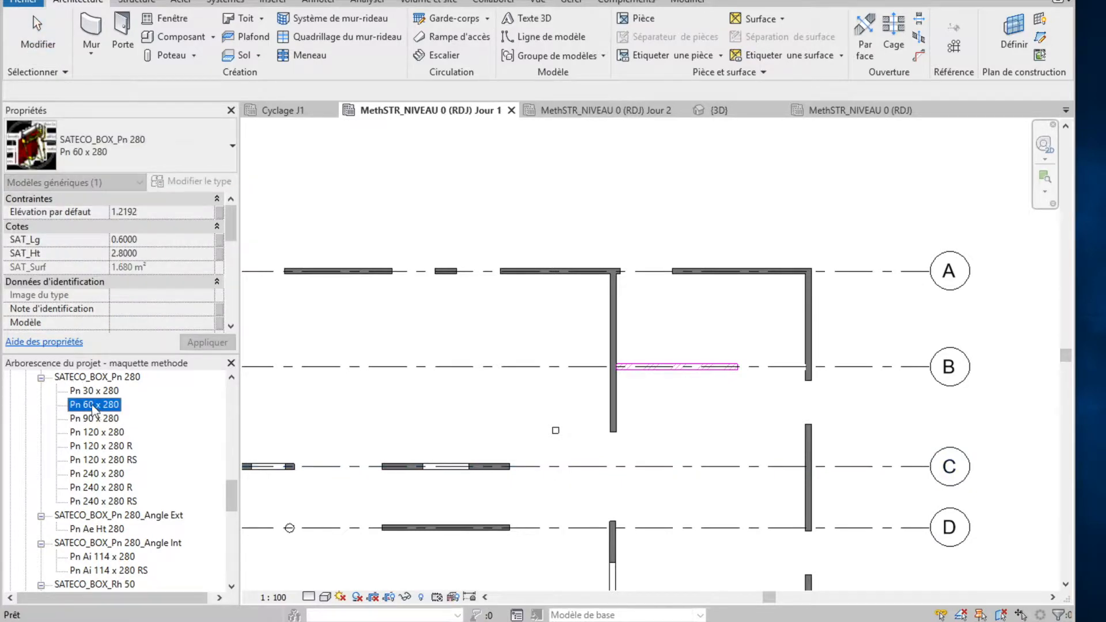
{"action": "left_click_drag", "start_coordinate": [89, 410], "coordinate": [358, 376]}
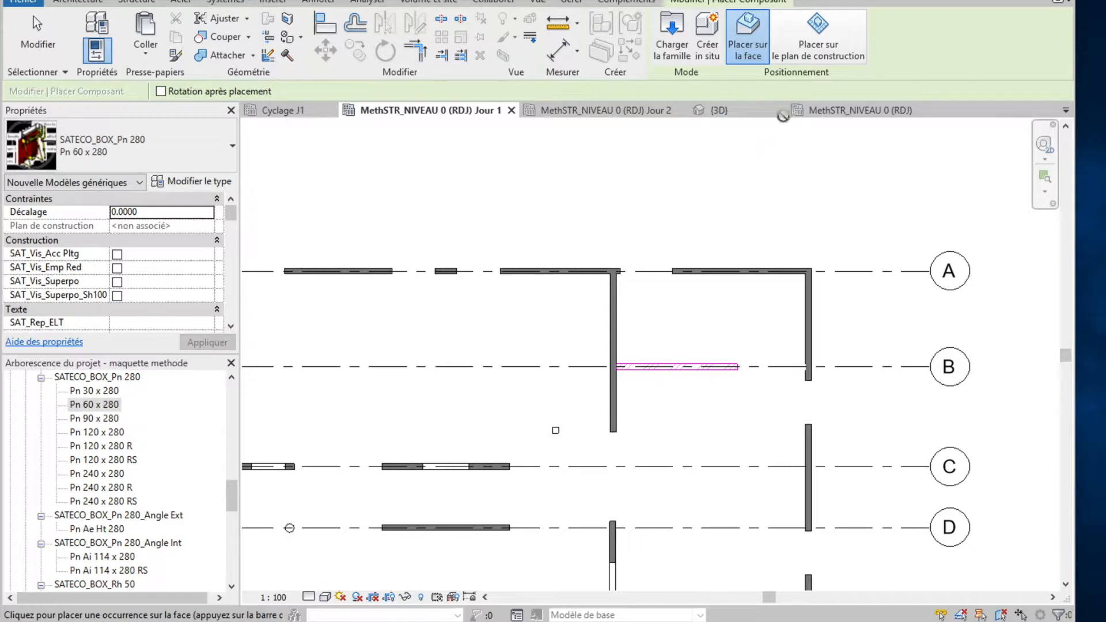
{"action": "left_click", "coordinate": [832, 36]}
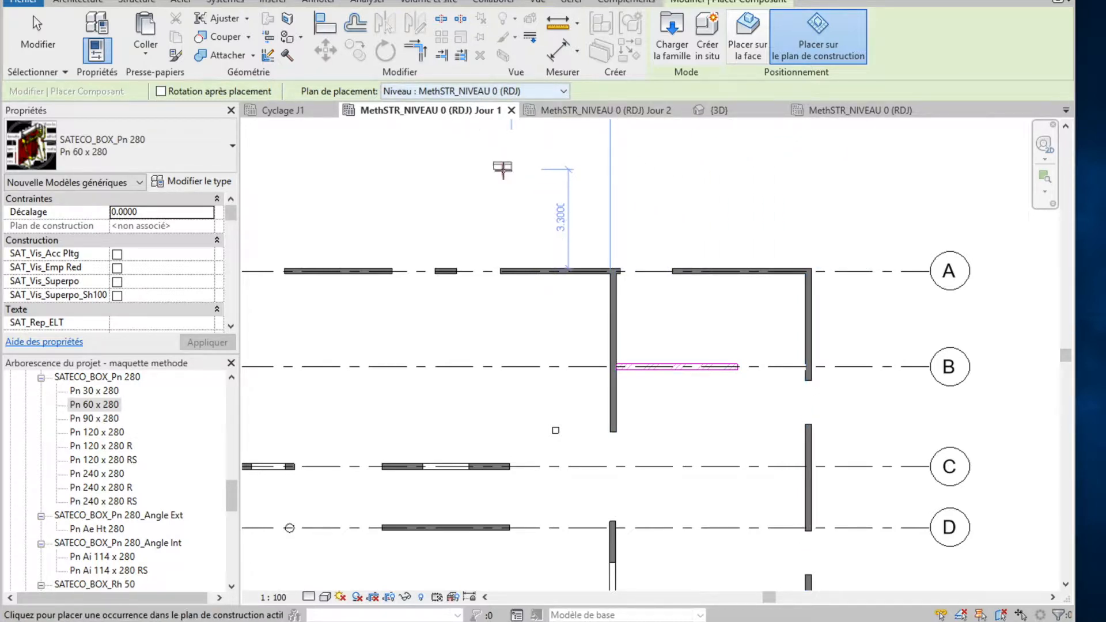
{"action": "left_click", "coordinate": [542, 196]}
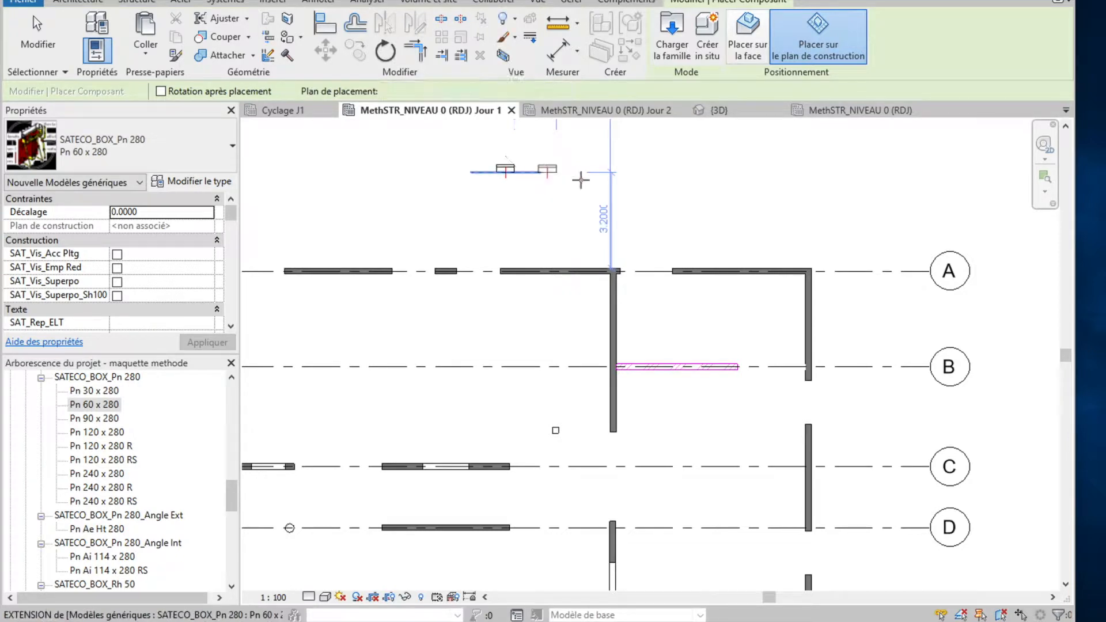
{"action": "left_click", "coordinate": [597, 196]}
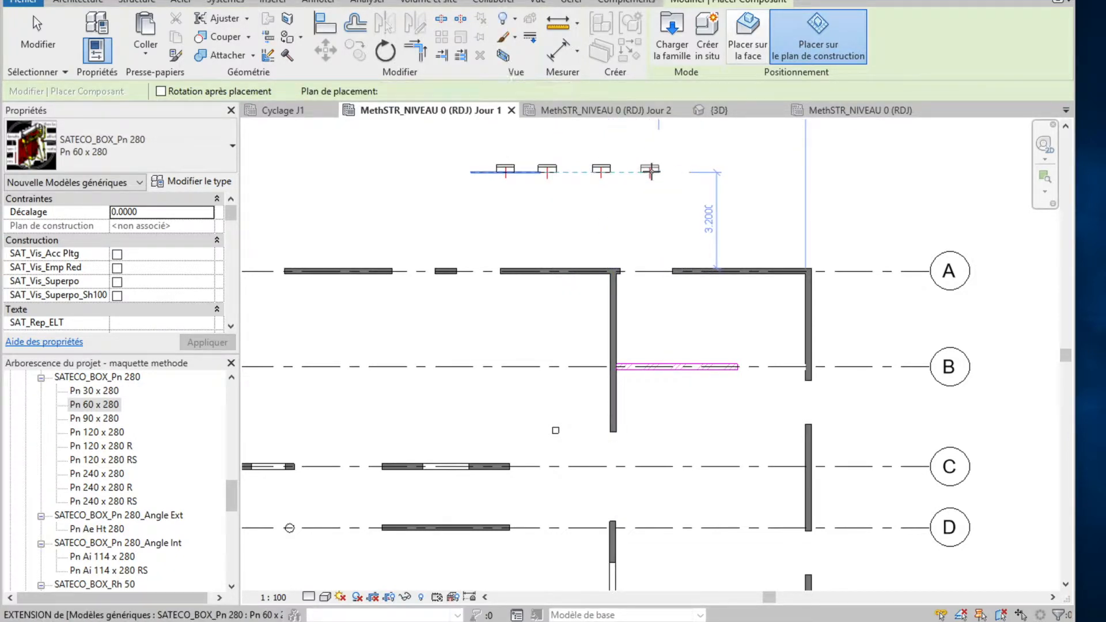
{"action": "left_click", "coordinate": [663, 174]}
{"action": "key", "text": "Escape"}
{"action": "key", "text": "Escape"}
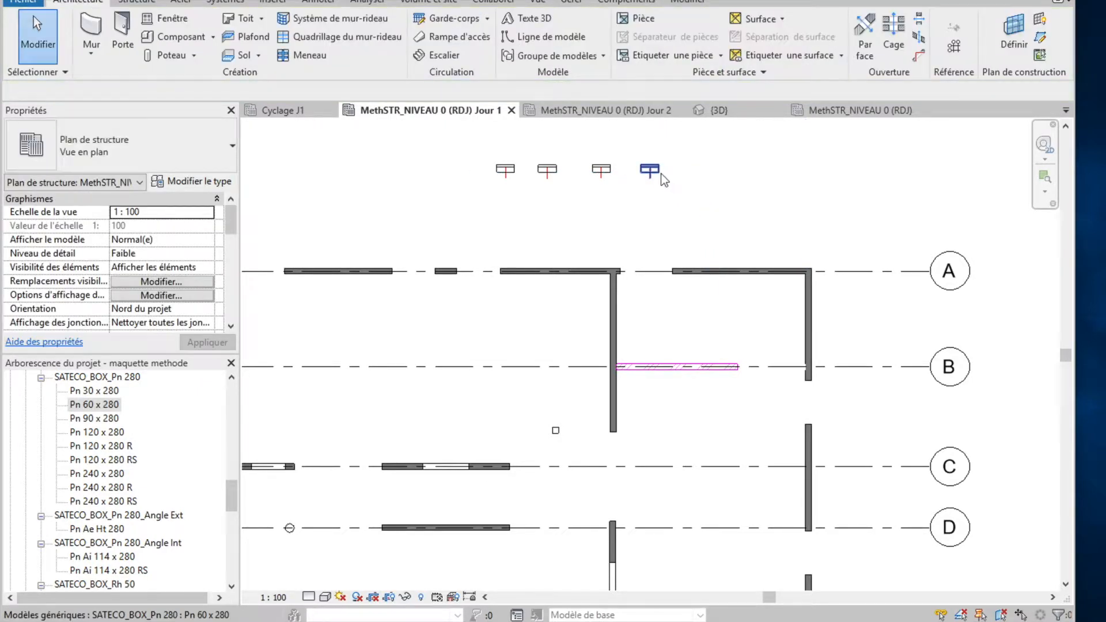
Step: Open the {3D} view and examine the row of SATECO panels and the Hussor formwork placed around the building
{"action": "left_click", "coordinate": [720, 110]}
{"action": "middle_click_drag", "start_coordinate": [457, 299], "coordinate": [457, 262], "text": "shift"}
{"action": "middle_click_drag", "start_coordinate": [524, 304], "coordinate": [489, 254], "text": "shift"}
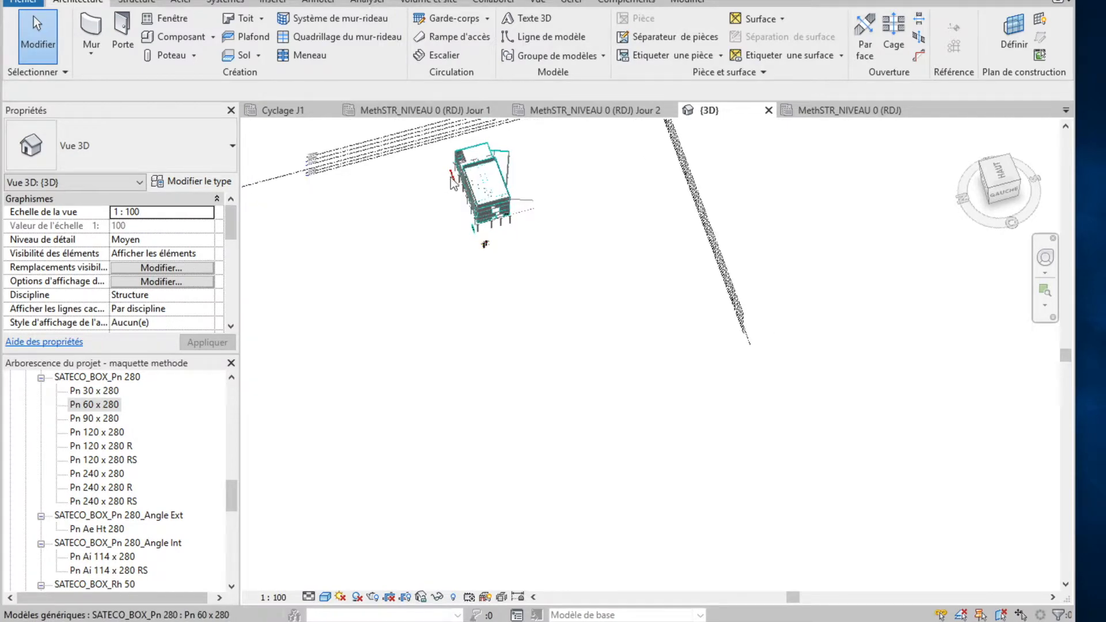
{"action": "scroll", "coordinate": [451, 178], "scroll_direction": "up", "scroll_amount": 10}
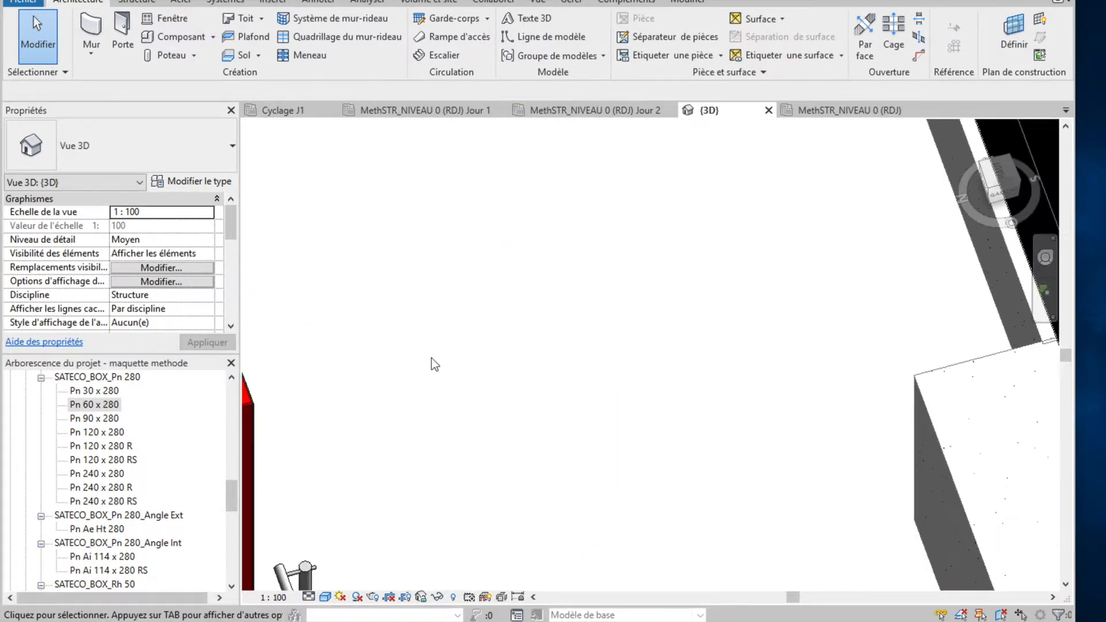
{"action": "scroll", "coordinate": [435, 364], "scroll_direction": "down", "scroll_amount": 5}
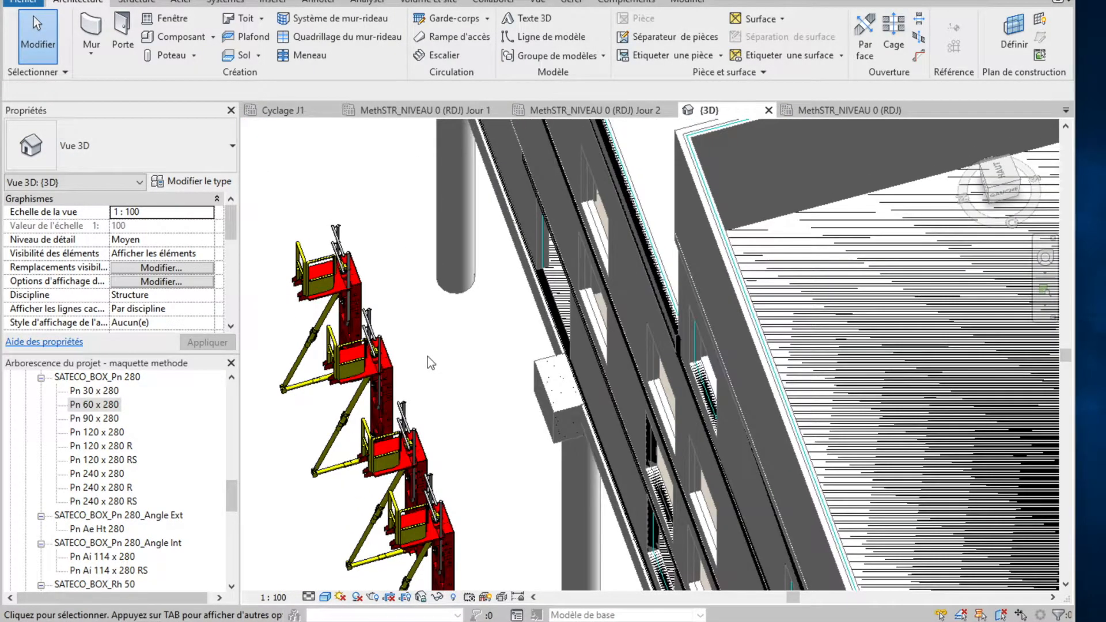
{"action": "scroll", "coordinate": [427, 357], "scroll_direction": "down", "scroll_amount": 3}
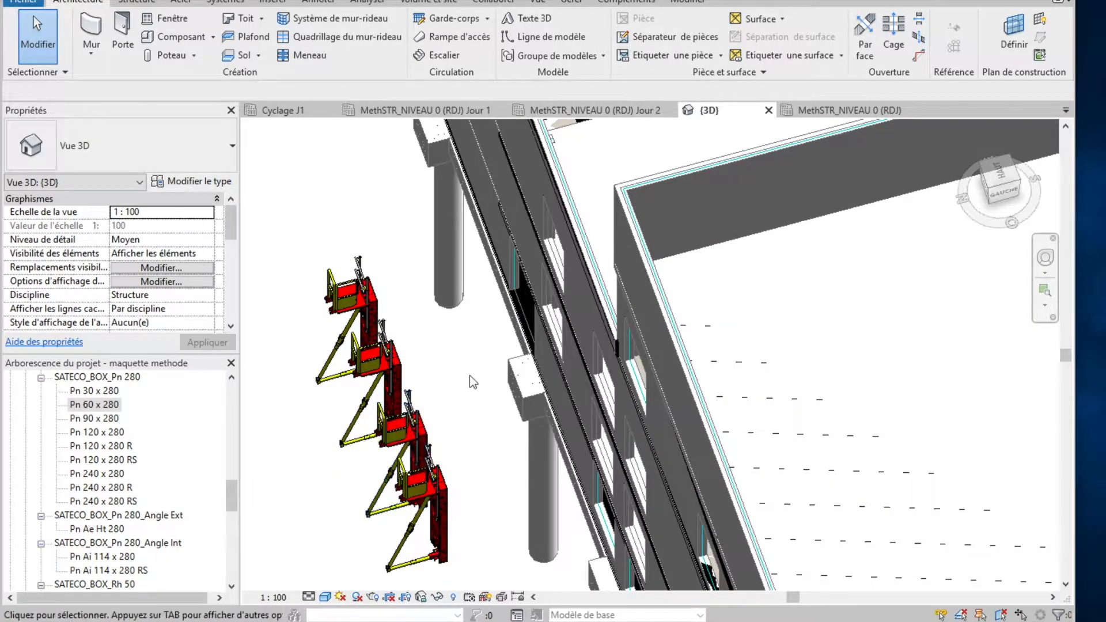
{"action": "scroll", "coordinate": [469, 375], "scroll_direction": "down", "scroll_amount": 8}
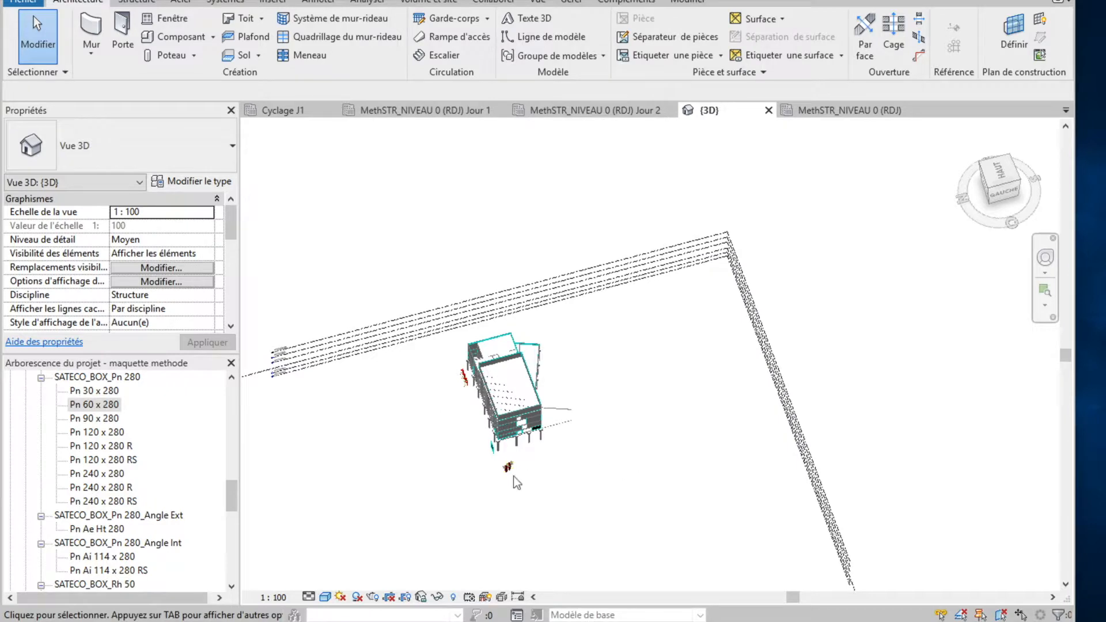
{"action": "scroll", "coordinate": [513, 475], "scroll_direction": "up", "scroll_amount": 10}
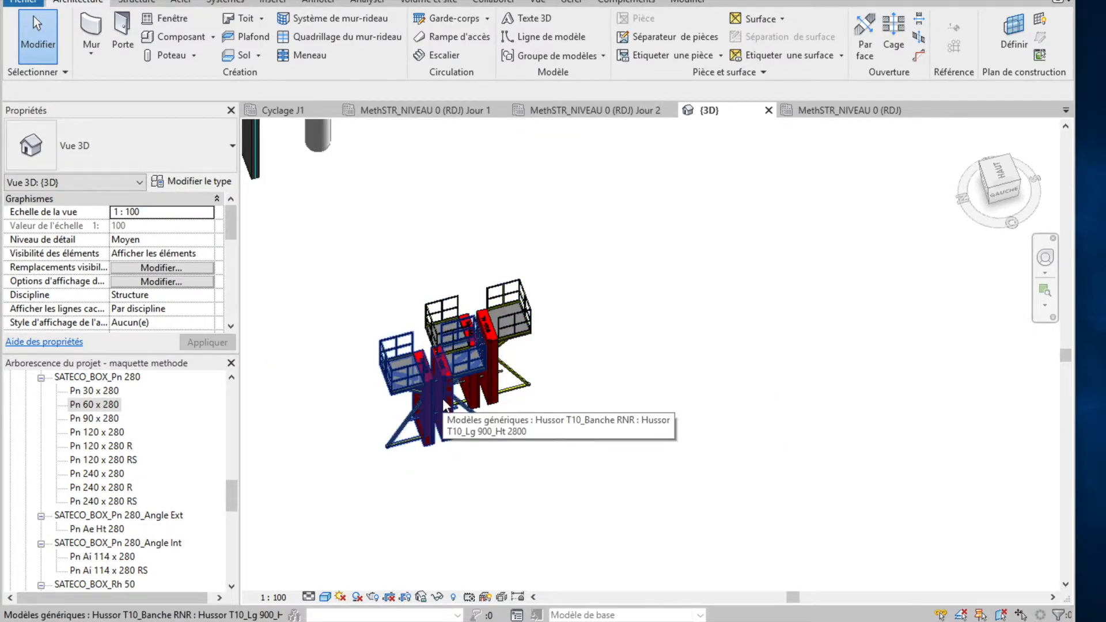
Step: Select the nearest Hussor T10_Lg 900_Ht 2800 formwork and inspect its BANCHE utilisee property
{"action": "left_click", "coordinate": [442, 398]}
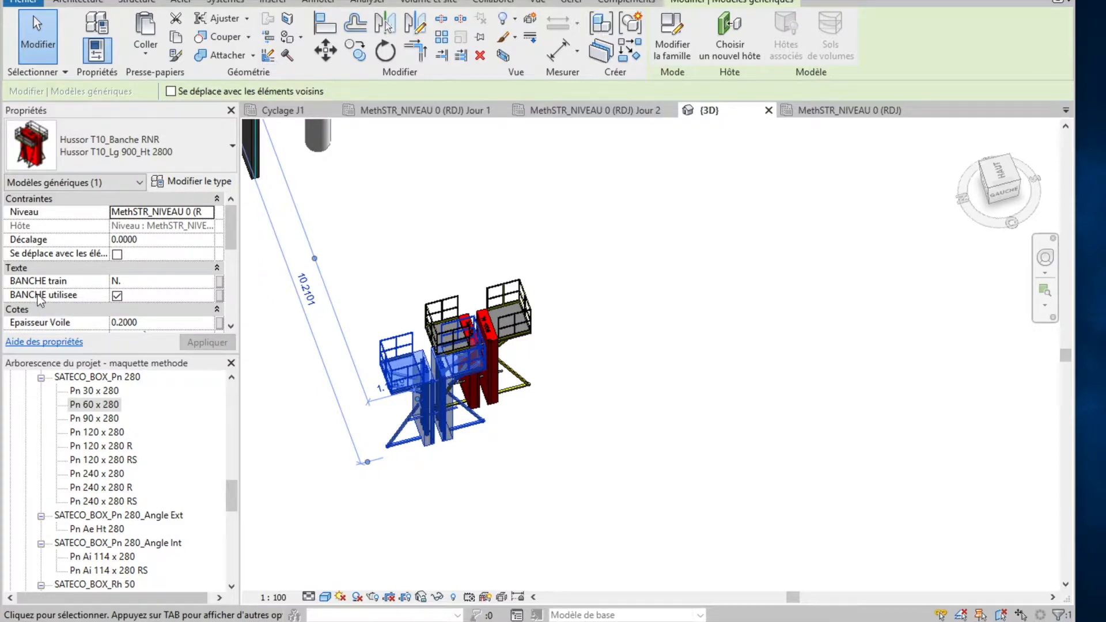
{"action": "left_click", "coordinate": [118, 296]}
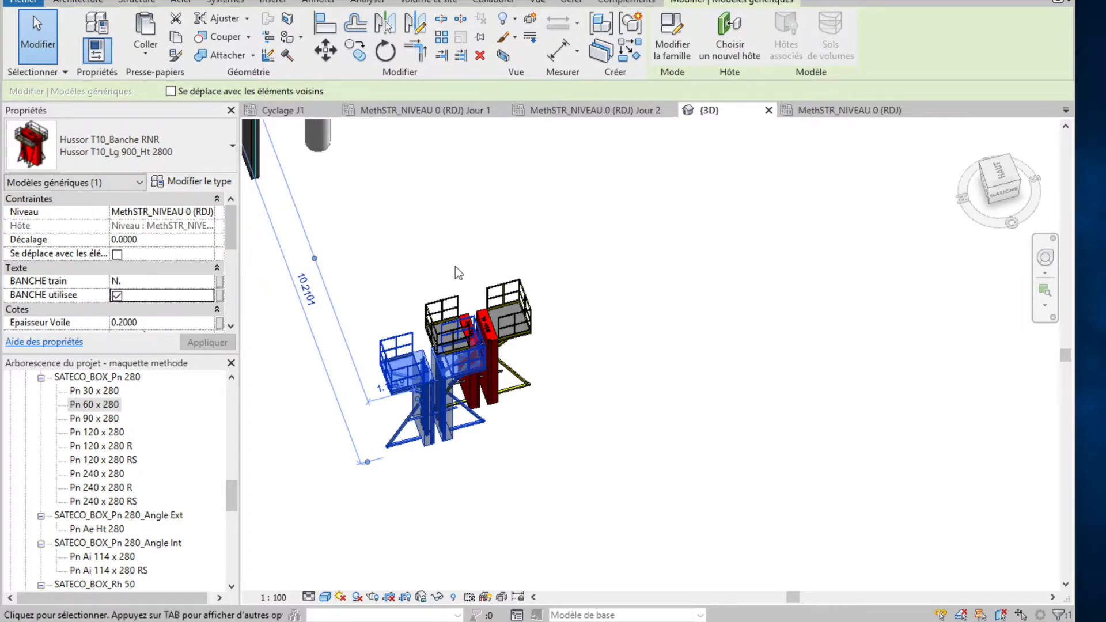
{"action": "scroll", "coordinate": [455, 266], "scroll_direction": "down", "scroll_amount": 2}
{"action": "middle_click_drag", "start_coordinate": [453, 267], "coordinate": [743, 330]}
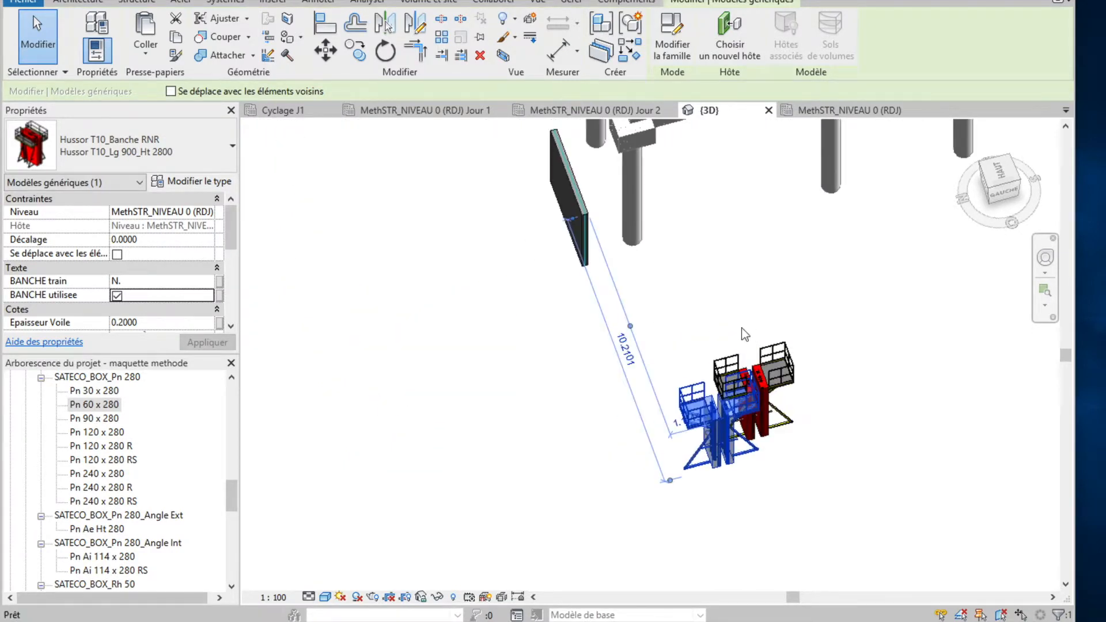
Step: Select the end SATECO_BOX_Pn 280 panel in the 3D view, inspect its visibility and construction phase properties, and compare it with the Hussor formwork
{"action": "scroll", "coordinate": [743, 328], "scroll_direction": "down", "scroll_amount": 2}
{"action": "middle_click_drag", "start_coordinate": [600, 408], "coordinate": [644, 492]}
{"action": "scroll", "coordinate": [656, 368], "scroll_direction": "down", "scroll_amount": 4}
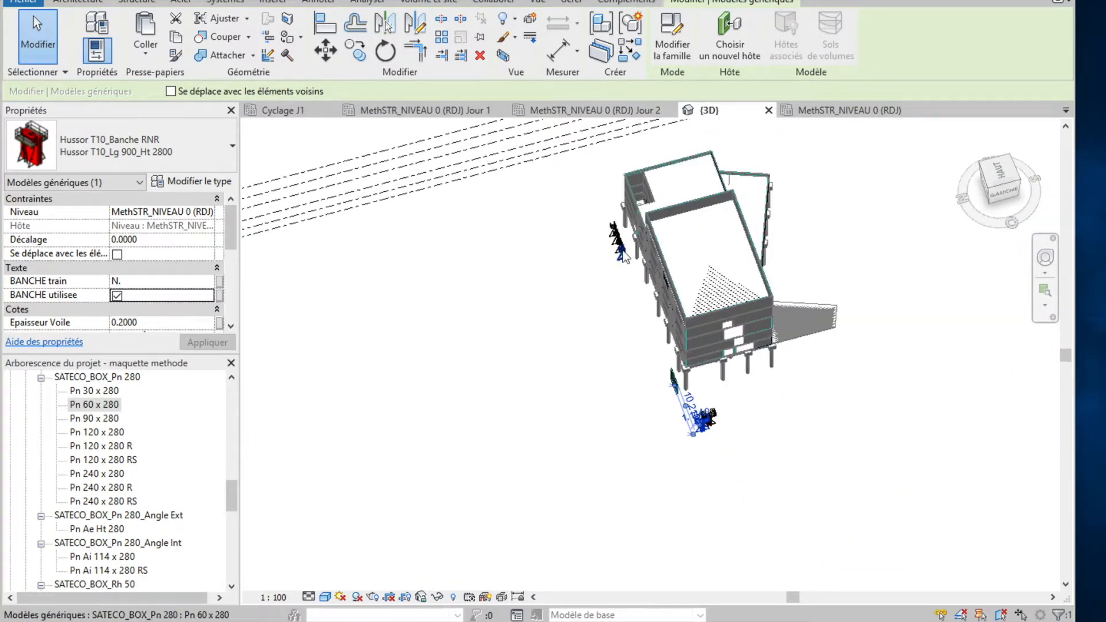
{"action": "scroll", "coordinate": [626, 258], "scroll_direction": "up", "scroll_amount": 6}
{"action": "left_click", "coordinate": [632, 255]}
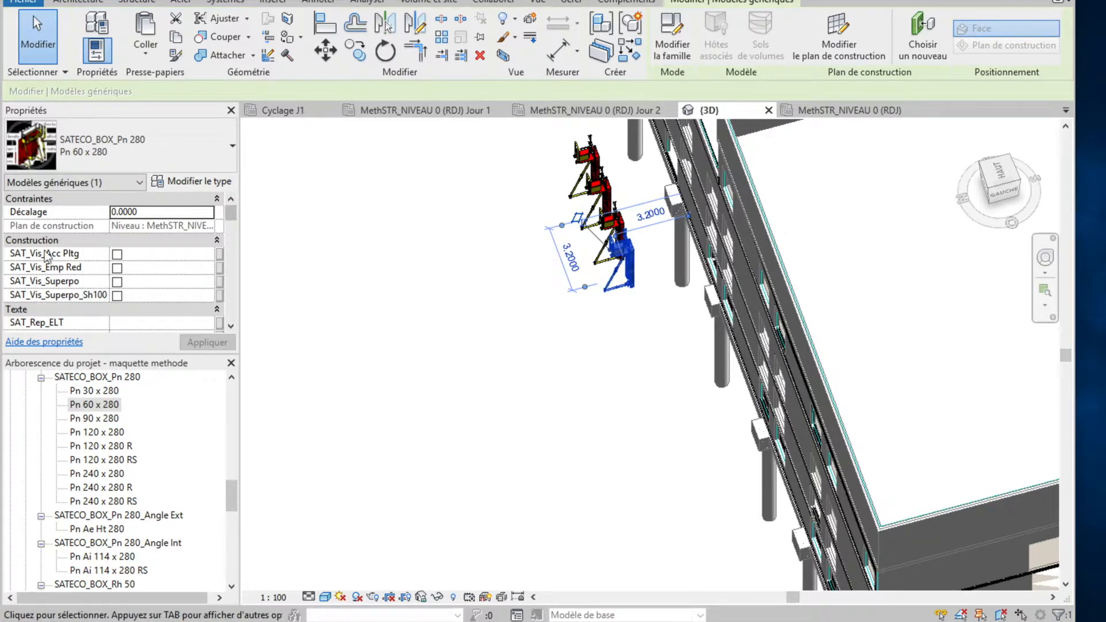
{"action": "left_click", "coordinate": [232, 327]}
{"action": "scroll", "coordinate": [232, 332], "scroll_direction": "down", "scroll_amount": 3}
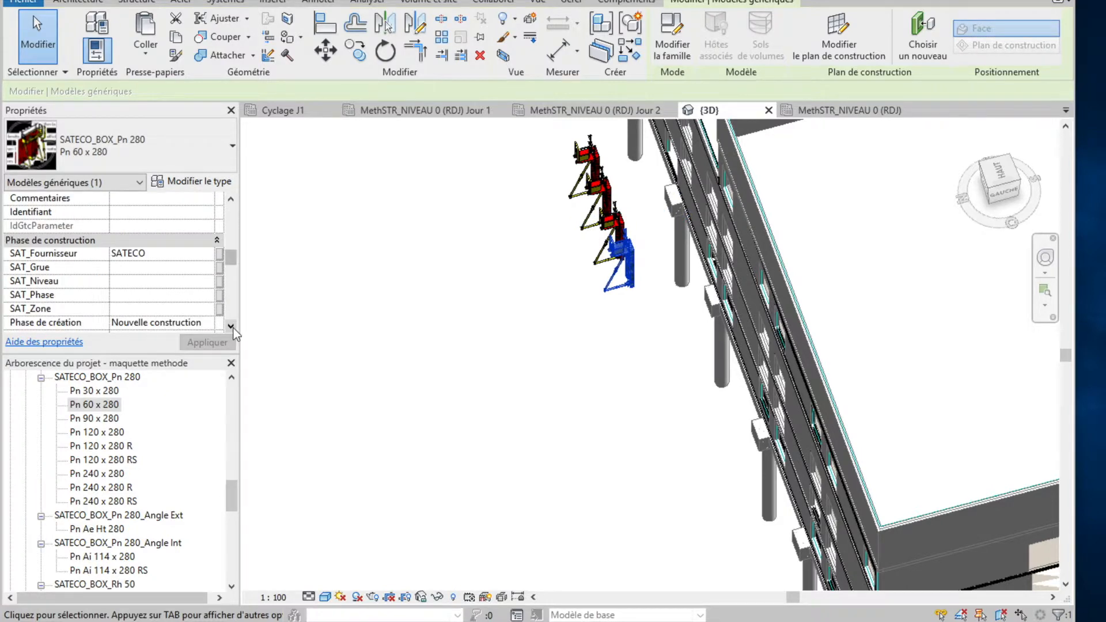
{"action": "scroll", "coordinate": [233, 333], "scroll_direction": "down", "scroll_amount": 3}
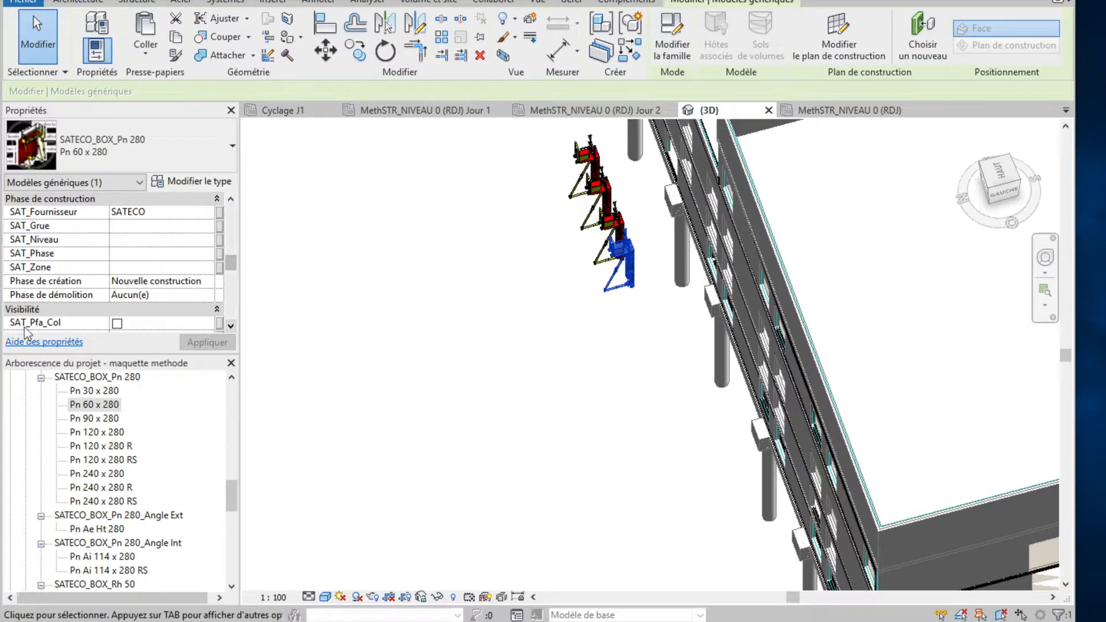
{"action": "left_click", "coordinate": [630, 286]}
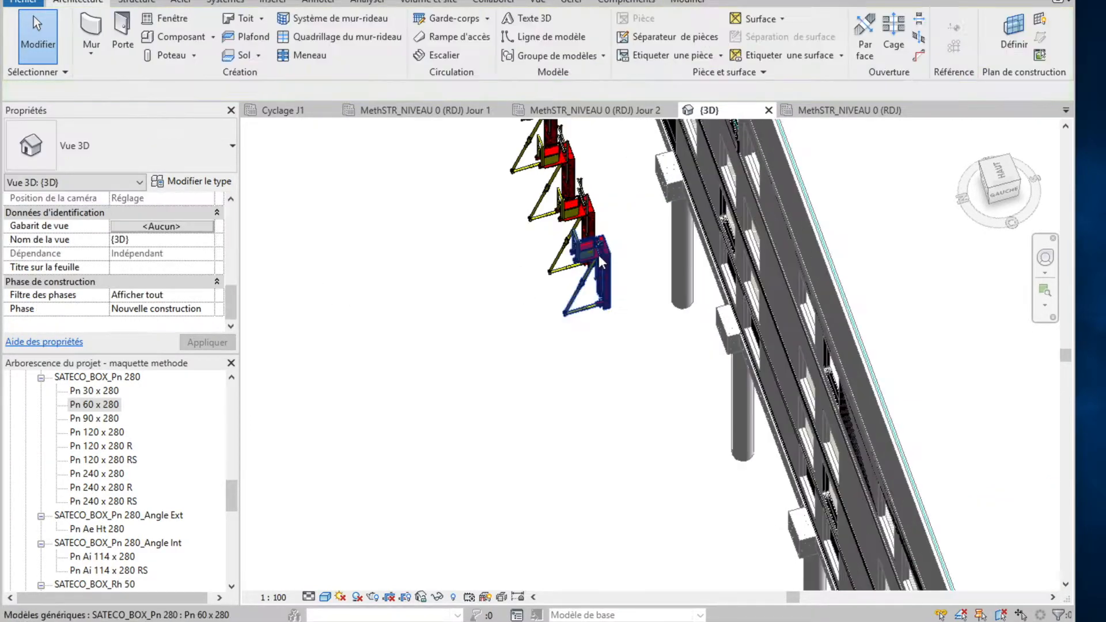
{"action": "left_click", "coordinate": [597, 265]}
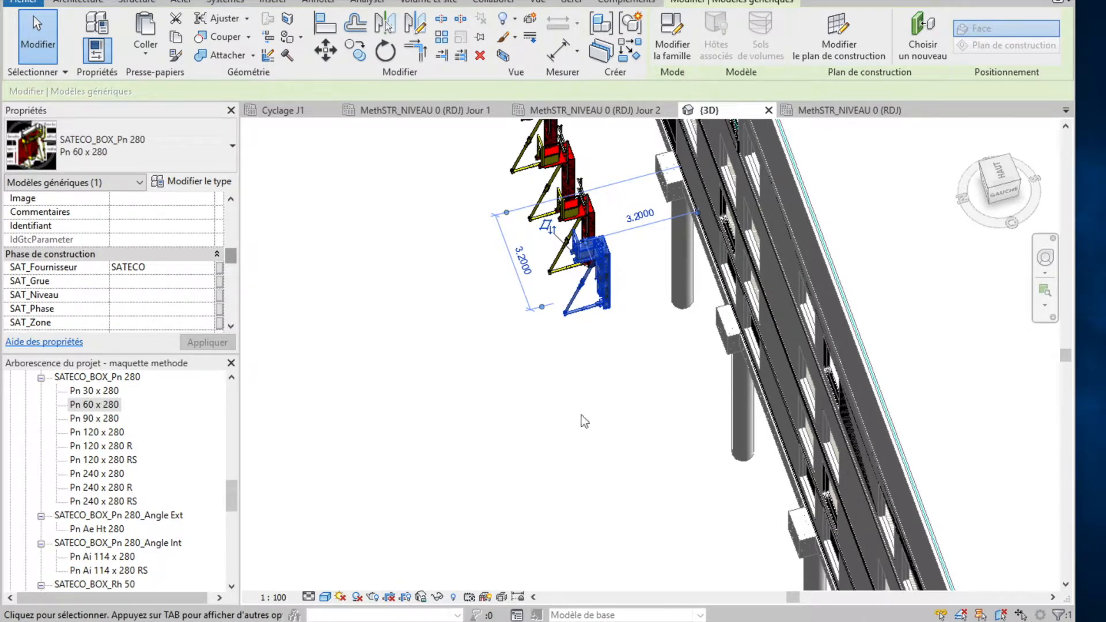
{"action": "left_click", "coordinate": [611, 432]}
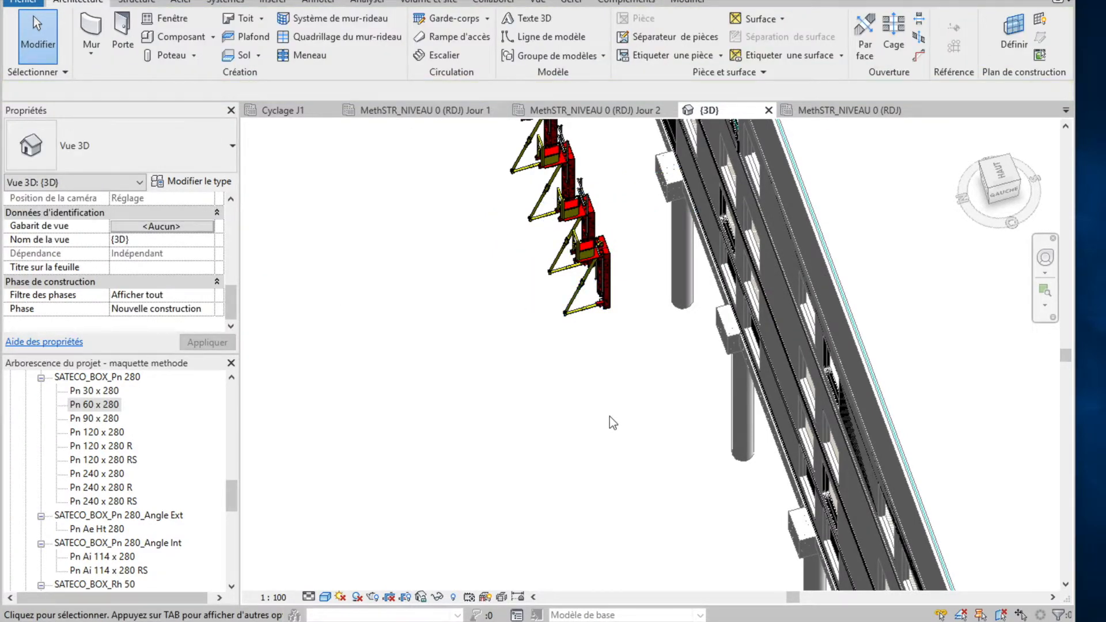
{"action": "scroll", "coordinate": [613, 423], "scroll_direction": "down", "scroll_amount": 8}
{"action": "scroll", "coordinate": [660, 478], "scroll_direction": "up", "scroll_amount": 8}
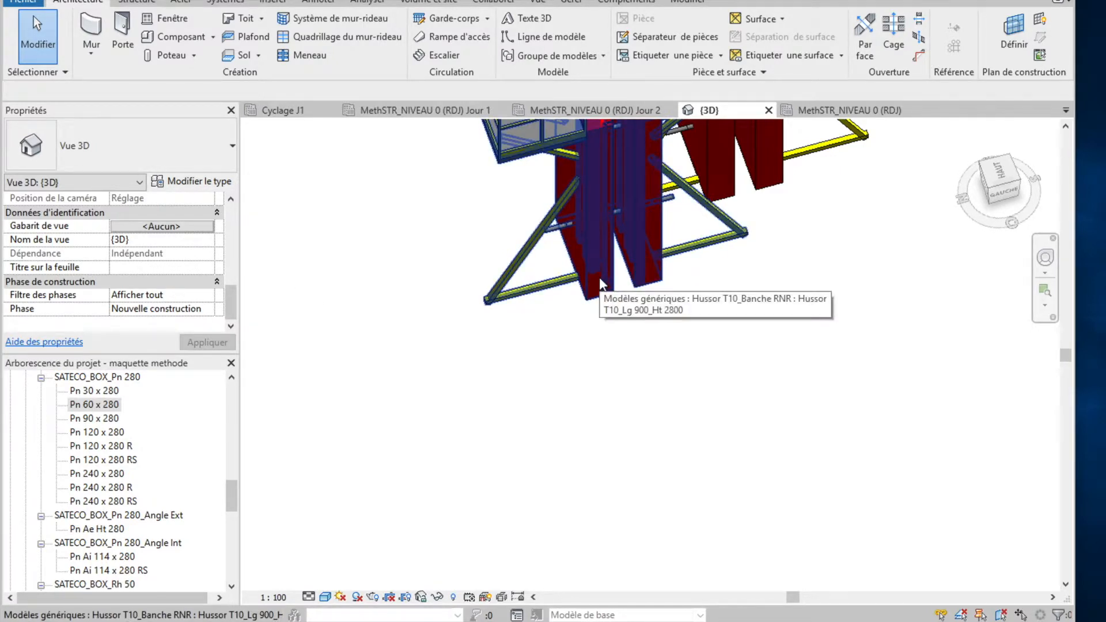
Step: Open the MethSTR_NIVEAU 0 (RDJ) Jour 1 plan and disable BANCHE utilisee on the Hussor T10_Lg 900_Ht 2800 formwork nearer the building
{"action": "left_click_drag", "start_coordinate": [230, 497], "coordinate": [241, 398]}
{"action": "double_click", "coordinate": [124, 418]}
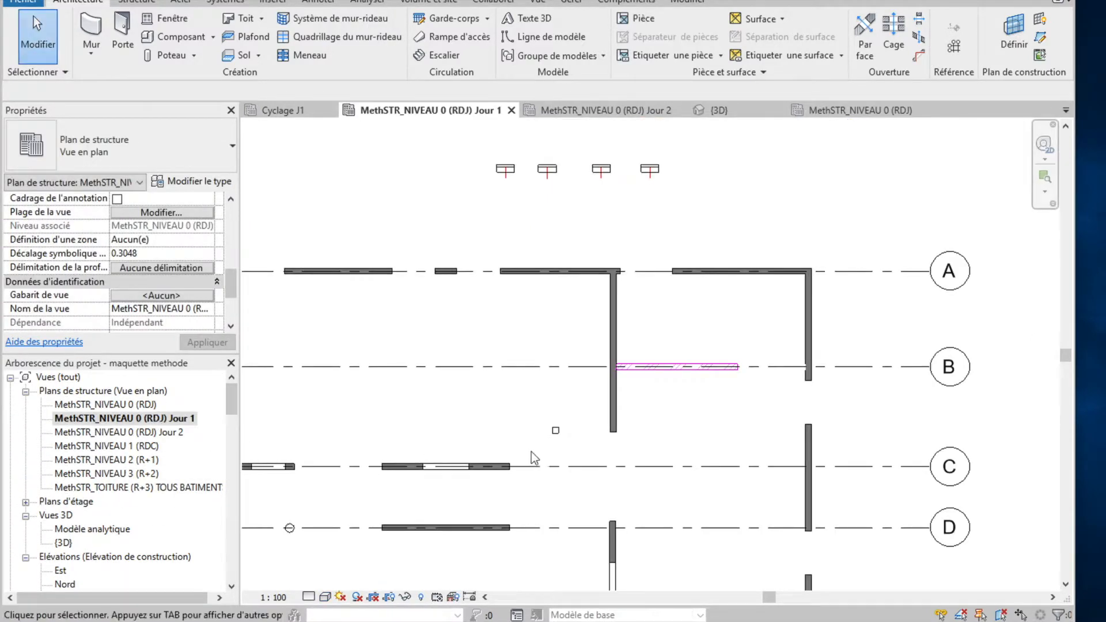
{"action": "scroll", "coordinate": [648, 461], "scroll_direction": "down", "scroll_amount": 5}
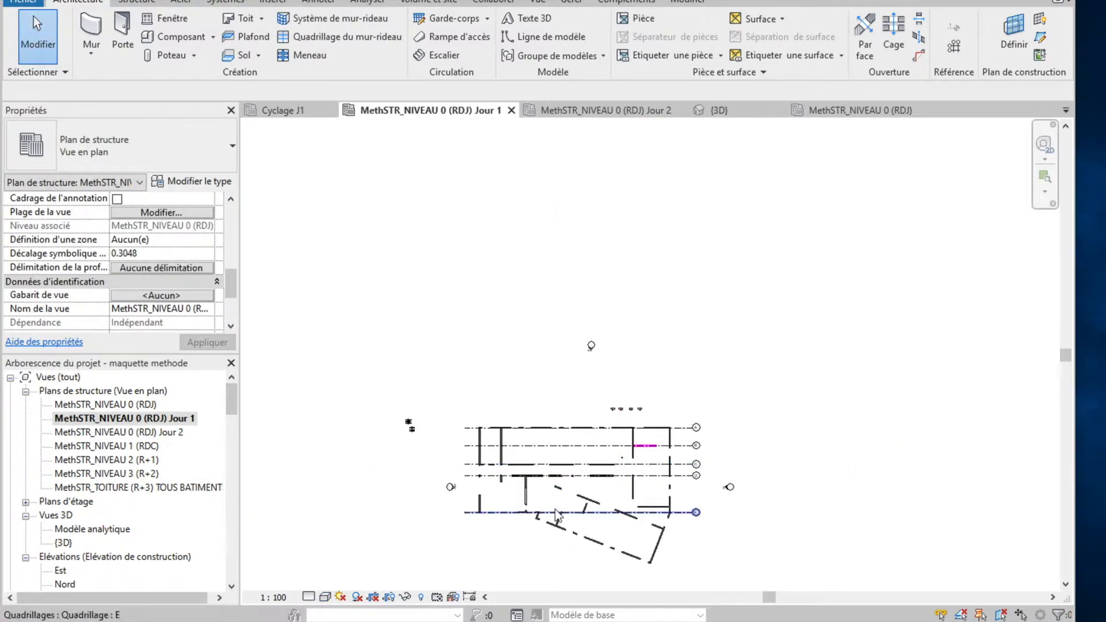
{"action": "left_click", "coordinate": [409, 428]}
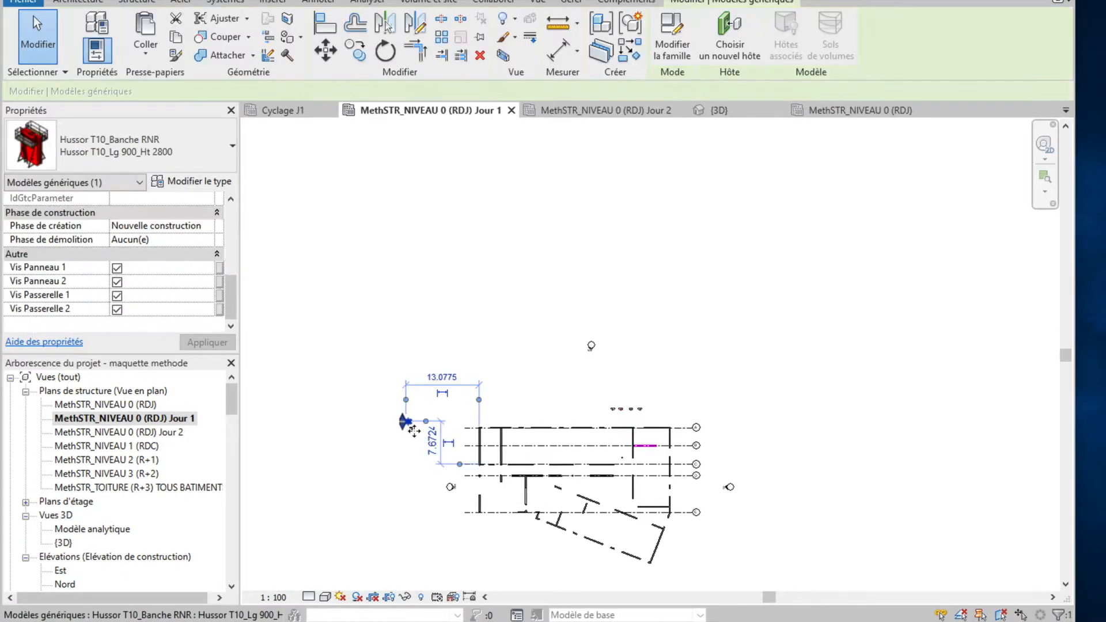
{"action": "scroll", "coordinate": [410, 430], "scroll_direction": "up", "scroll_amount": 4}
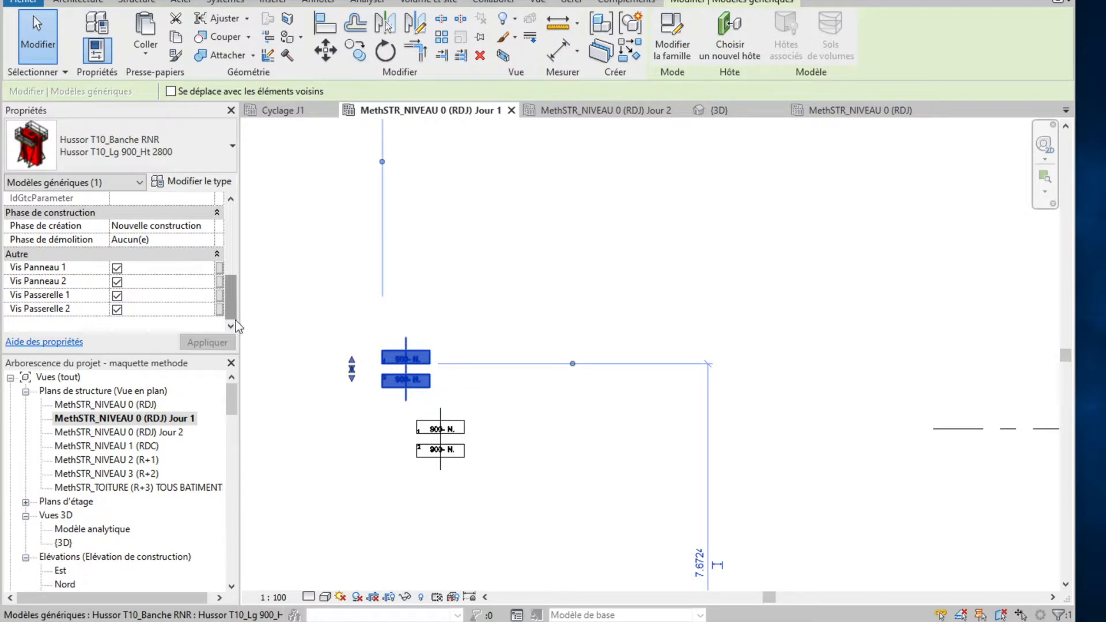
{"action": "left_click_drag", "start_coordinate": [232, 314], "coordinate": [232, 255]}
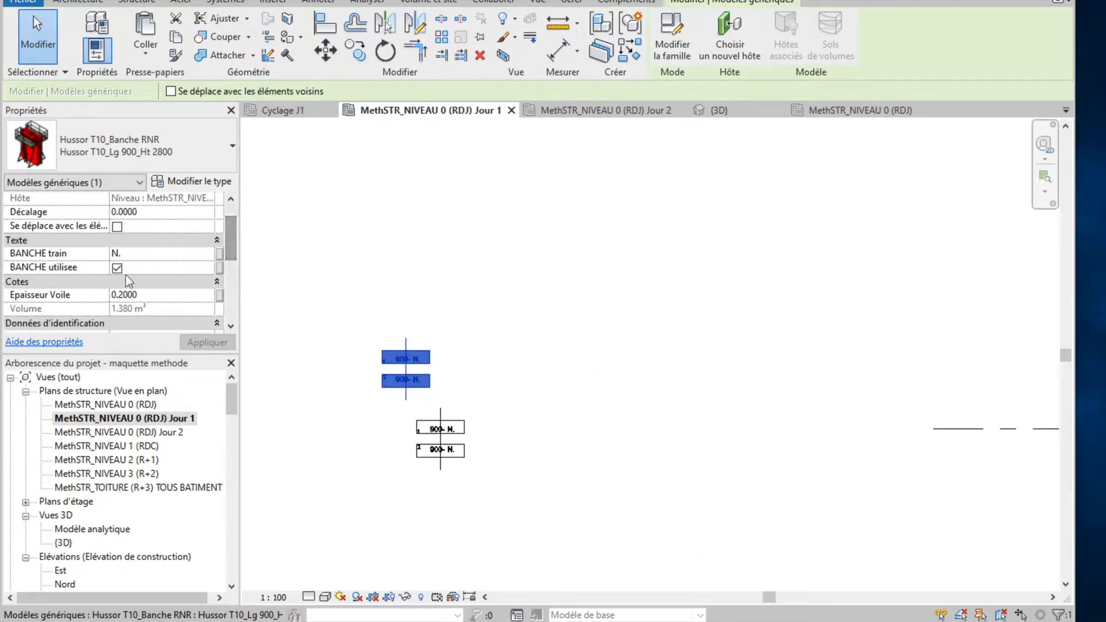
{"action": "left_click", "coordinate": [441, 429]}
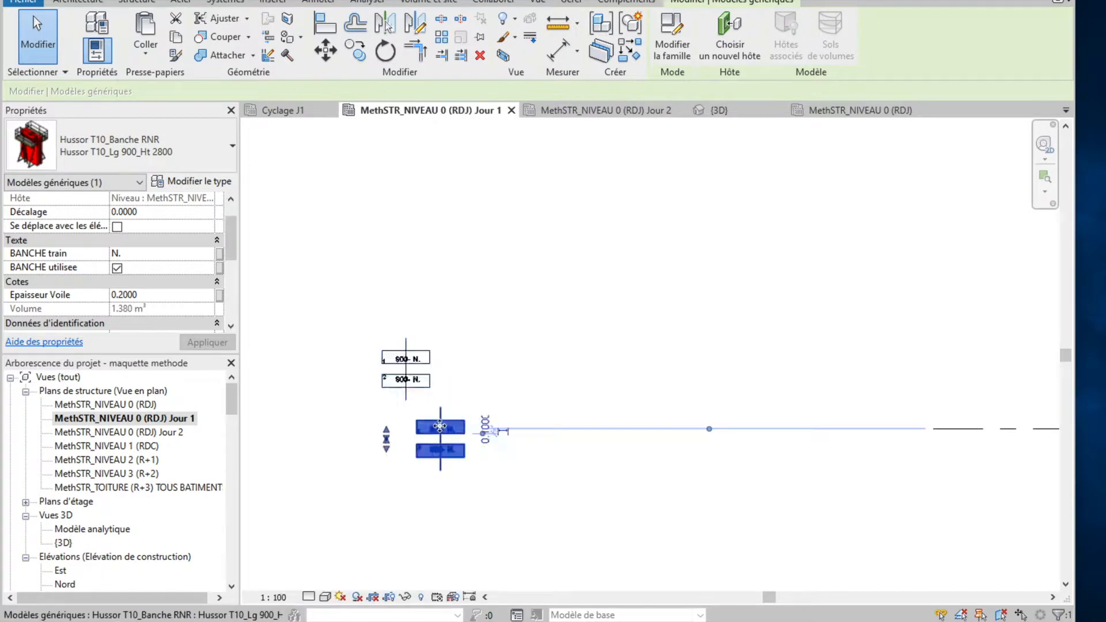
{"action": "left_click", "coordinate": [116, 268]}
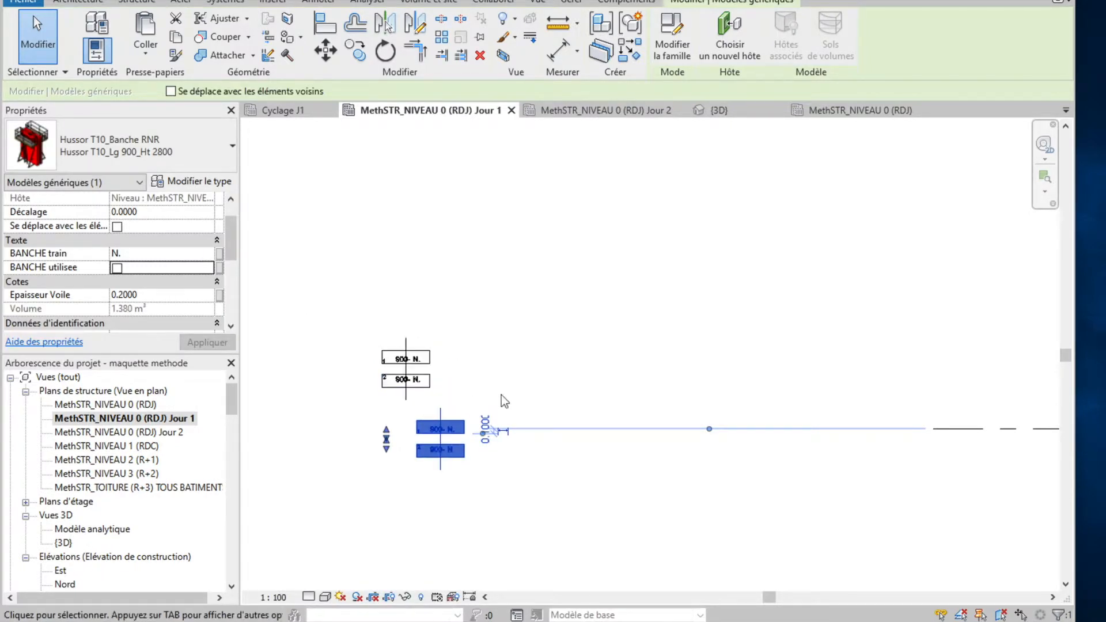
Step: Move the other Hussor T10_Lg 900_Ht 2800 formwork onto the magenta hatched wall on grid B, near its junction with the perpendicular wall
{"action": "left_click", "coordinate": [400, 378]}
{"action": "left_click_drag", "start_coordinate": [400, 378], "coordinate": [793, 405]}
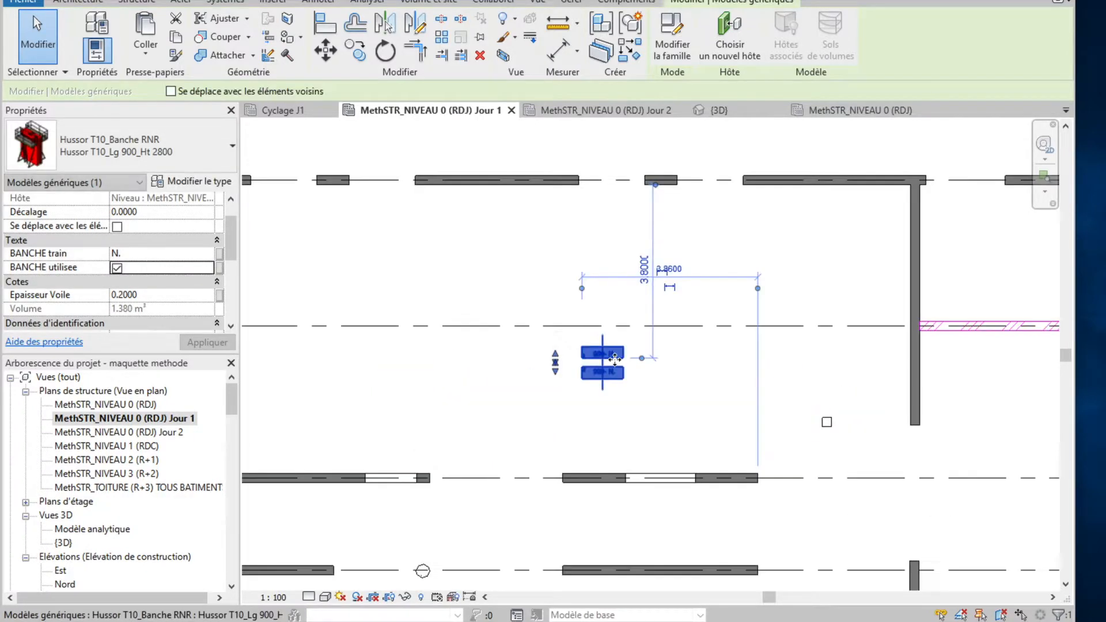
{"action": "left_click_drag", "start_coordinate": [615, 359], "coordinate": [964, 323]}
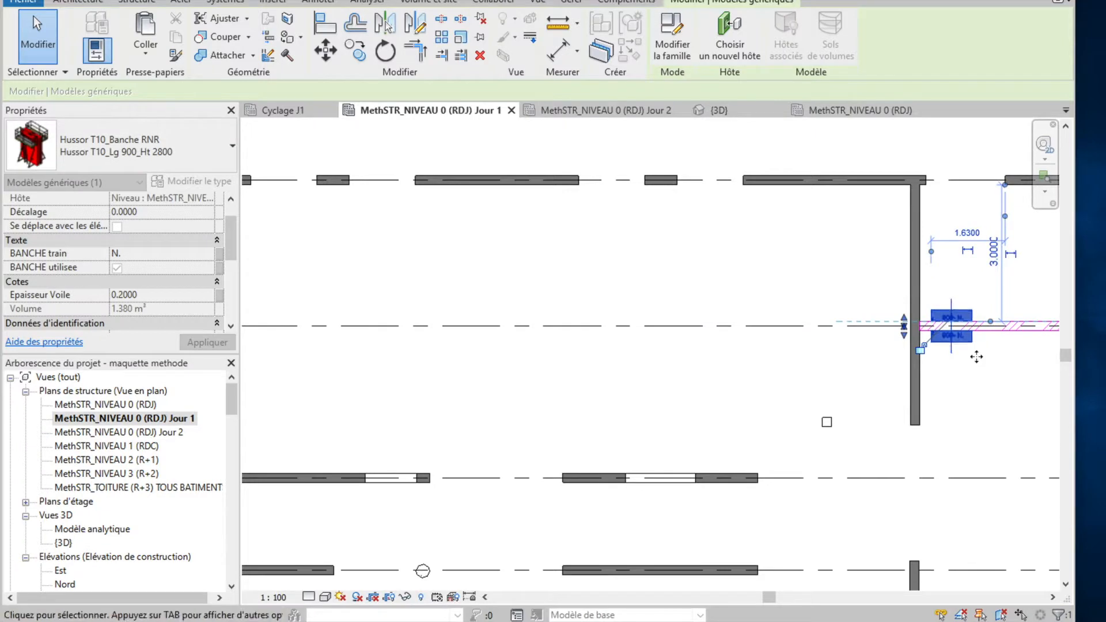
{"action": "scroll", "coordinate": [978, 359], "scroll_direction": "up", "scroll_amount": 5}
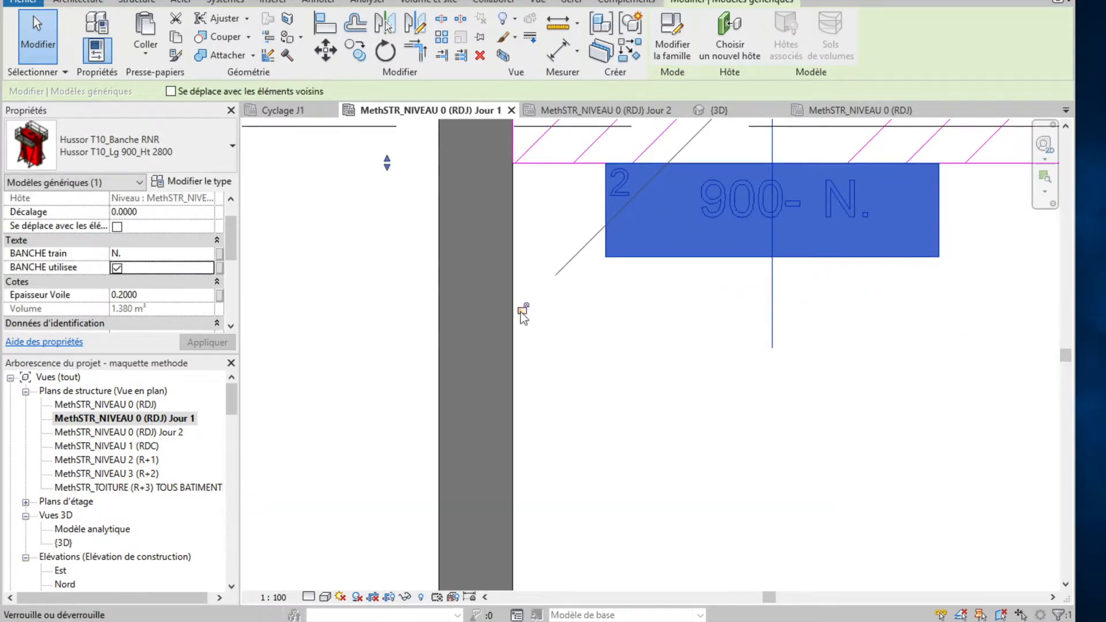
{"action": "scroll", "coordinate": [892, 371], "scroll_direction": "down", "scroll_amount": 2}
{"action": "middle_click_drag", "start_coordinate": [893, 372], "coordinate": [859, 424]}
Step: Inspect the properties of the Hussor formwork and of the hatched wall part it straddles, including the part's Jour de coulage
{"action": "left_click", "coordinate": [700, 367]}
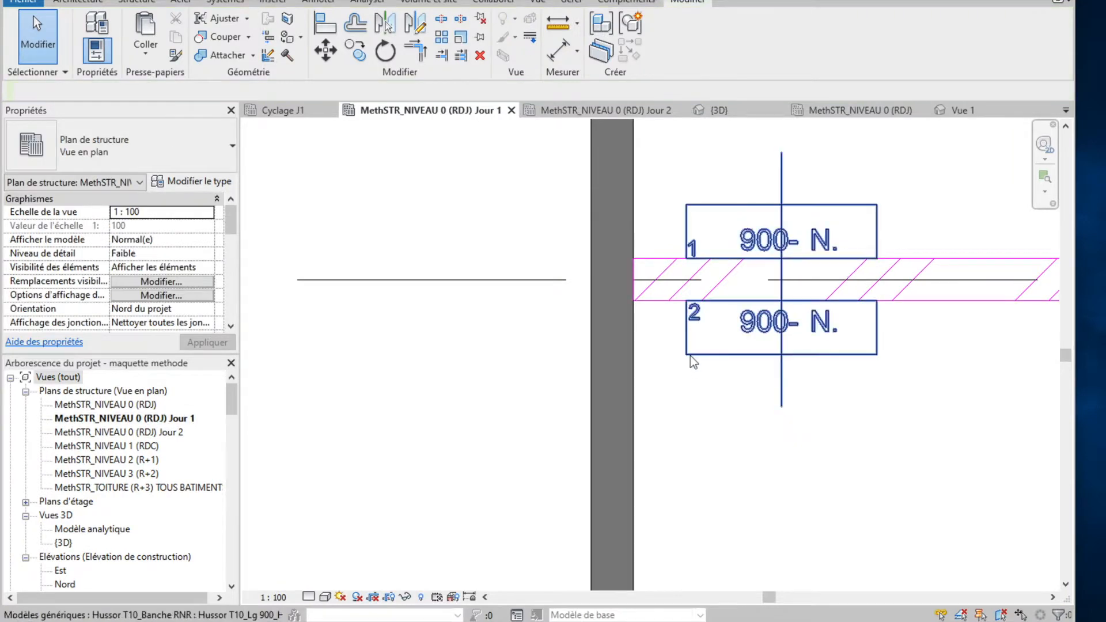
{"action": "left_click", "coordinate": [853, 355]}
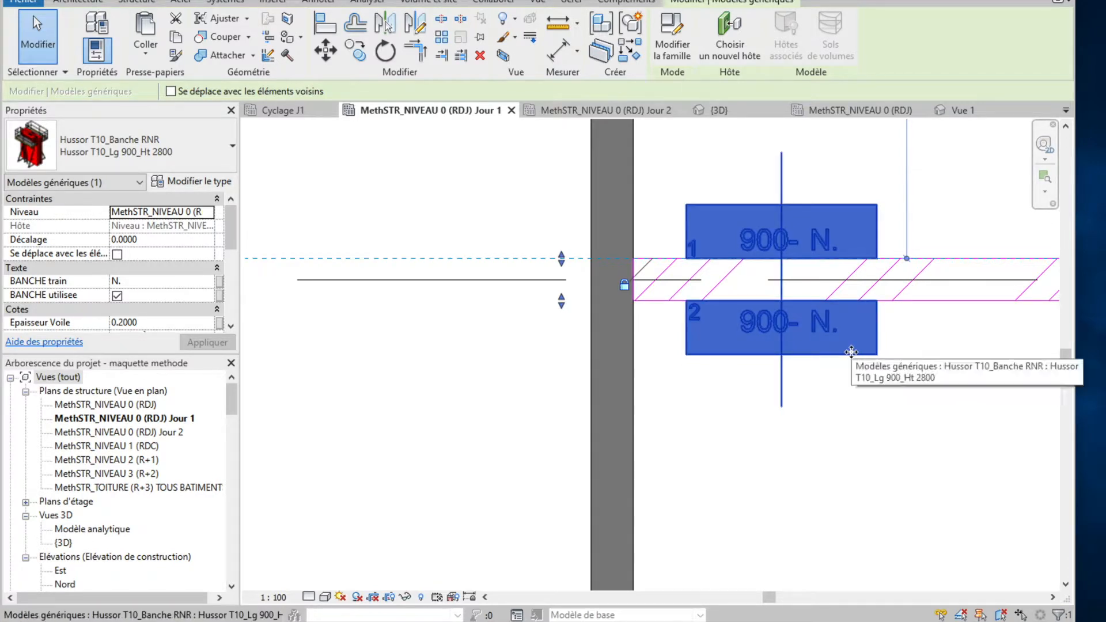
{"action": "left_click", "coordinate": [893, 405]}
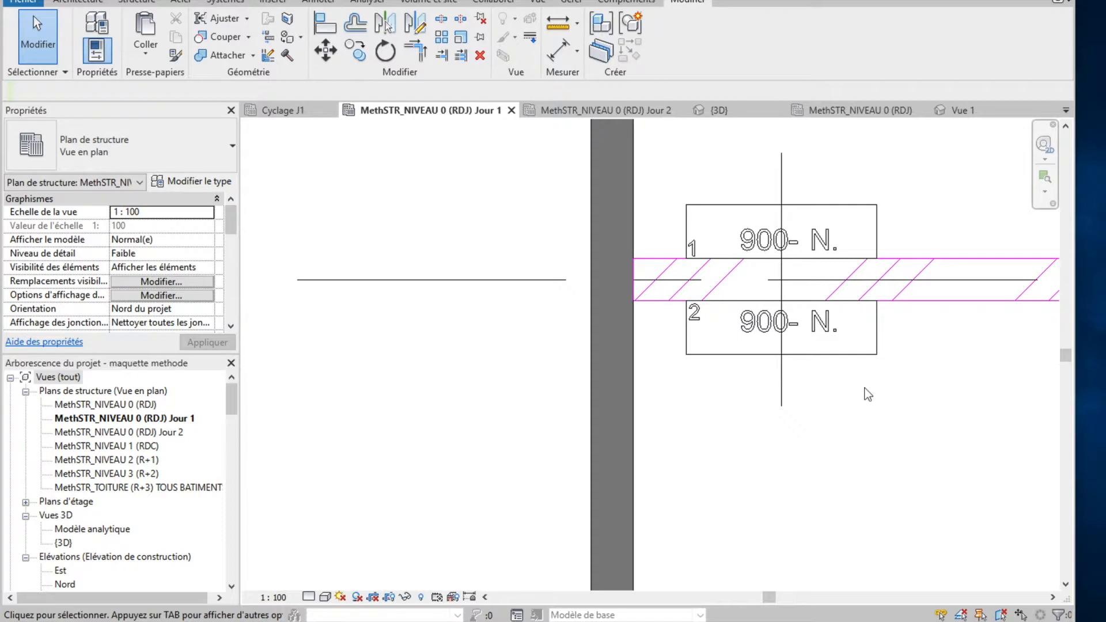
{"action": "left_click", "coordinate": [897, 298]}
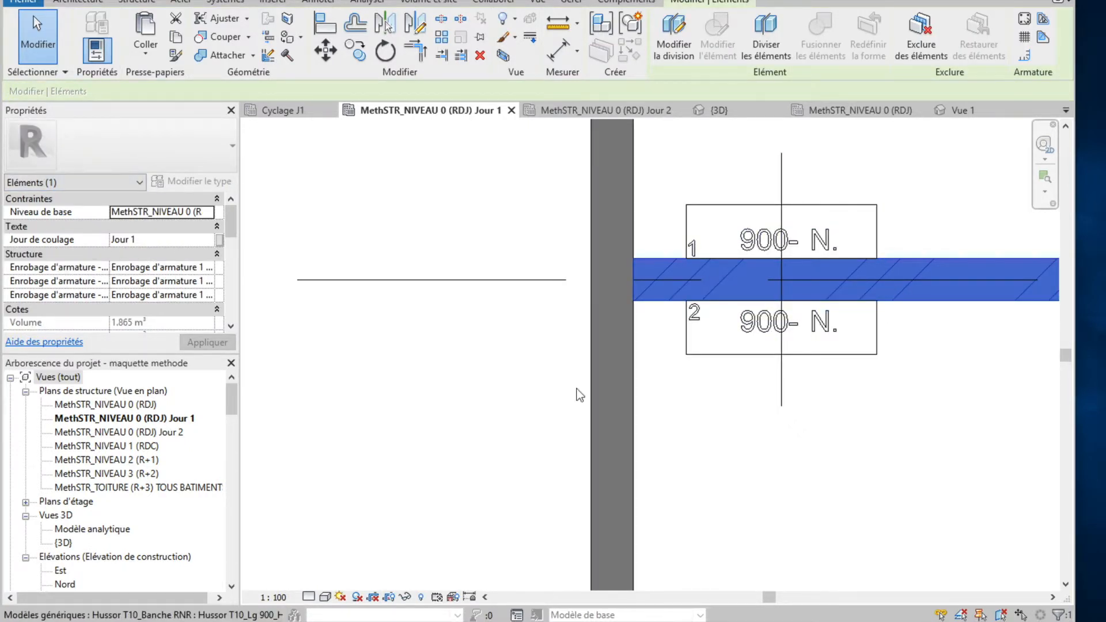
{"action": "left_click", "coordinate": [918, 351]}
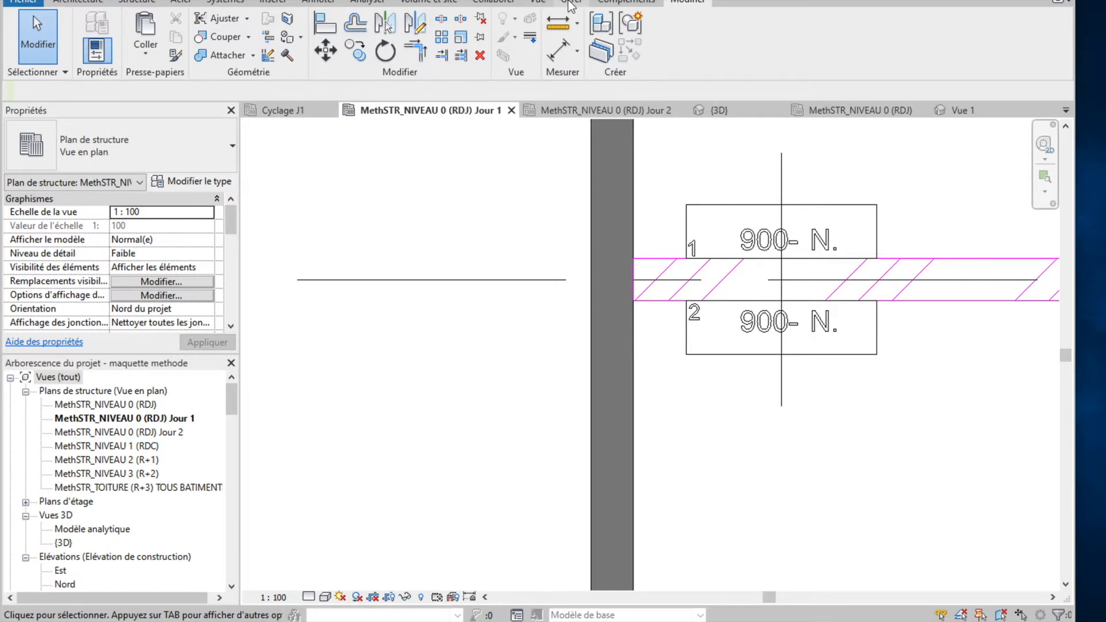
Step: Extend the Jour de coulage project parameter to the Modèles génériques category
{"action": "left_click", "coordinate": [571, 3]}
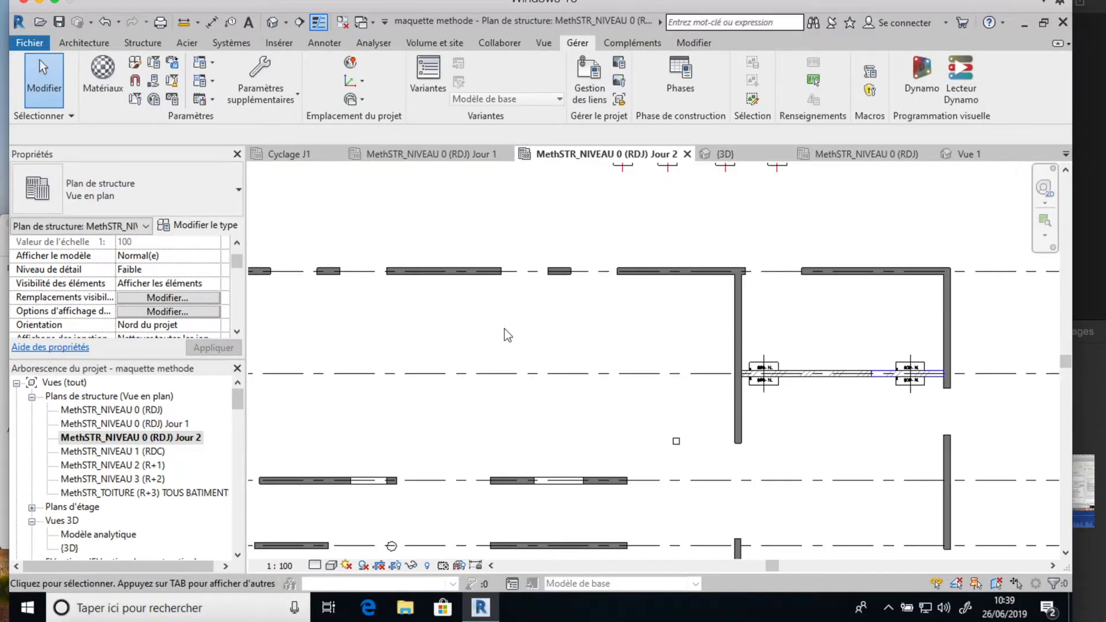
{"action": "left_click", "coordinate": [154, 63]}
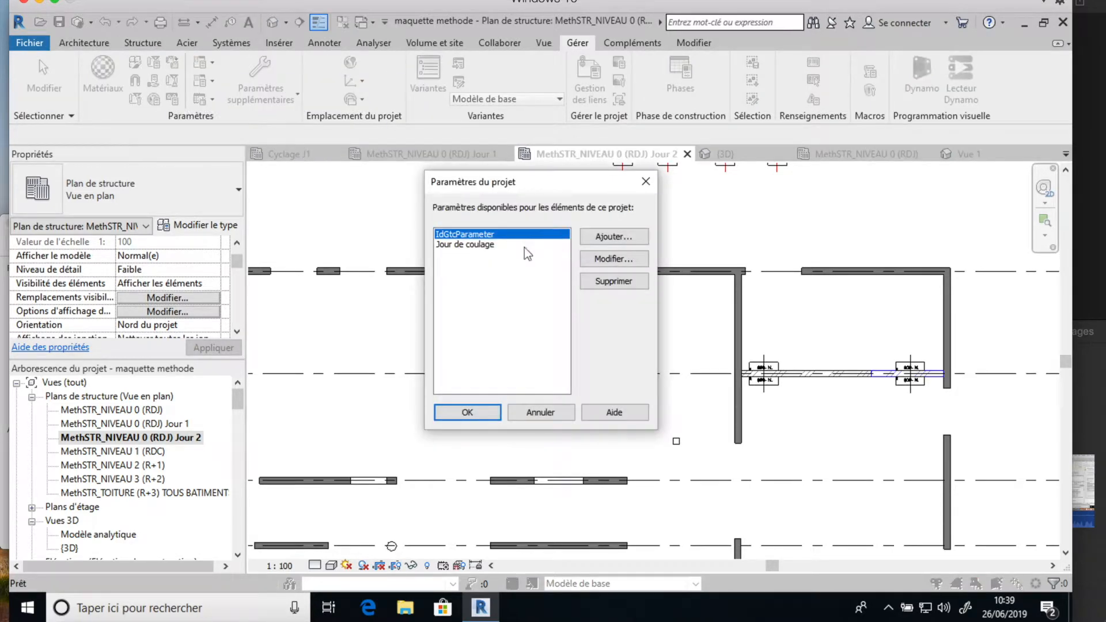
{"action": "left_click", "coordinate": [465, 246]}
{"action": "left_click", "coordinate": [614, 258]}
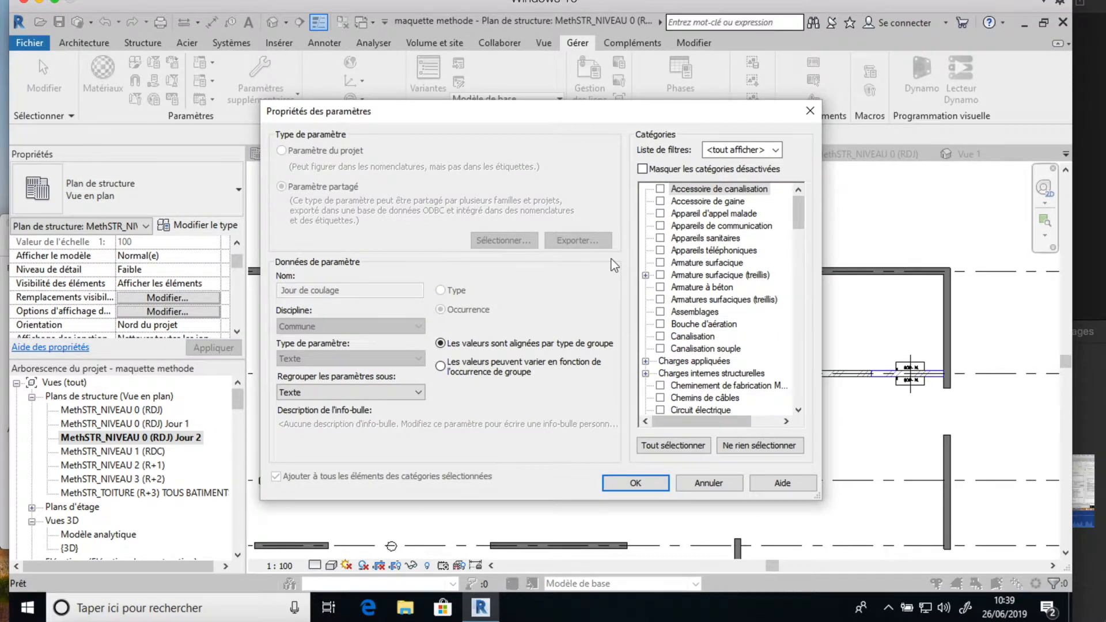
{"action": "left_click_drag", "start_coordinate": [804, 223], "coordinate": [805, 256]}
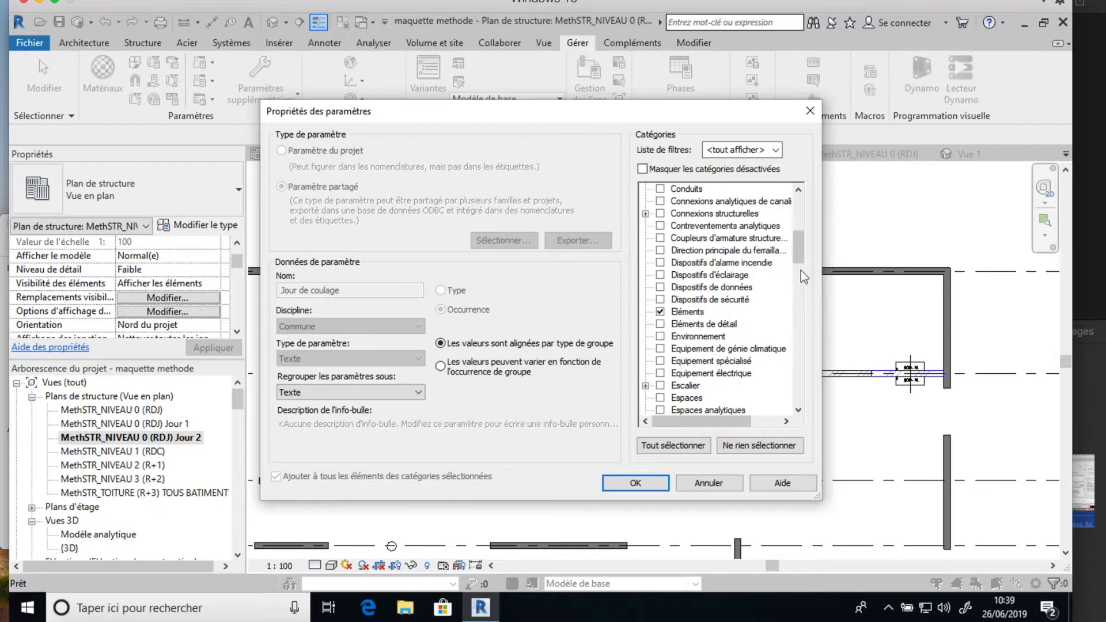
{"action": "left_click_drag", "start_coordinate": [804, 257], "coordinate": [806, 315]}
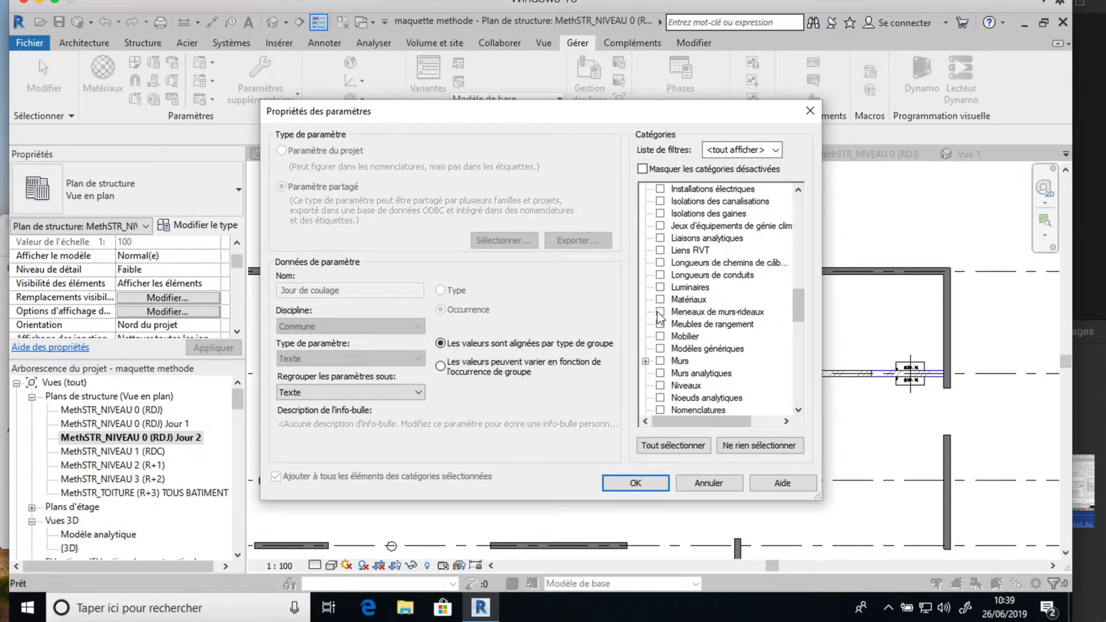
{"action": "left_click", "coordinate": [660, 349]}
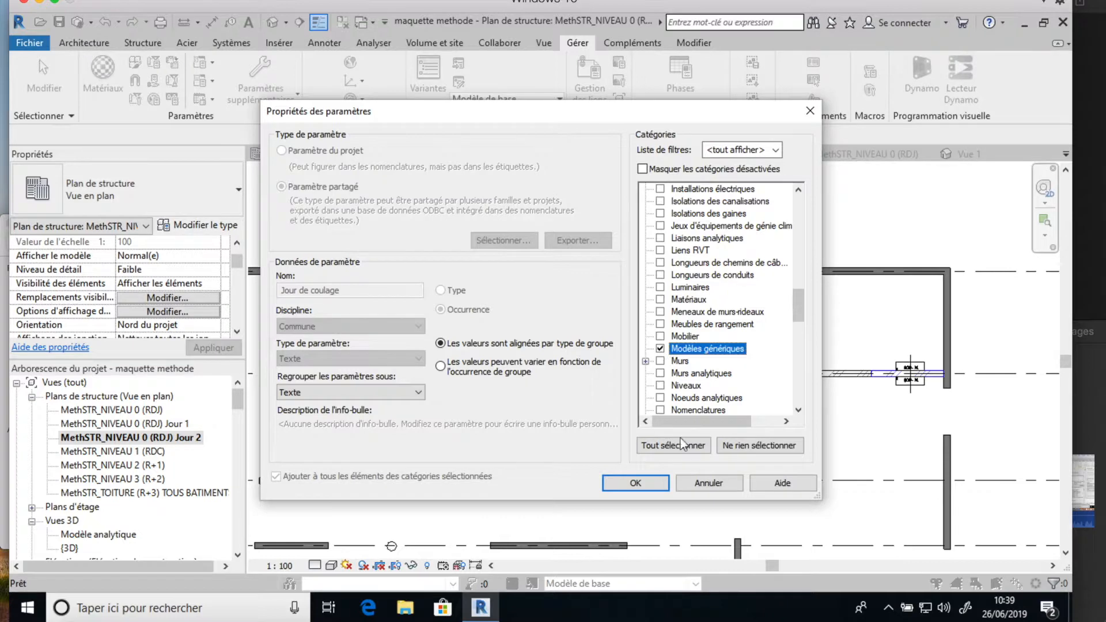
{"action": "left_click", "coordinate": [636, 484]}
{"action": "left_click", "coordinate": [483, 410]}
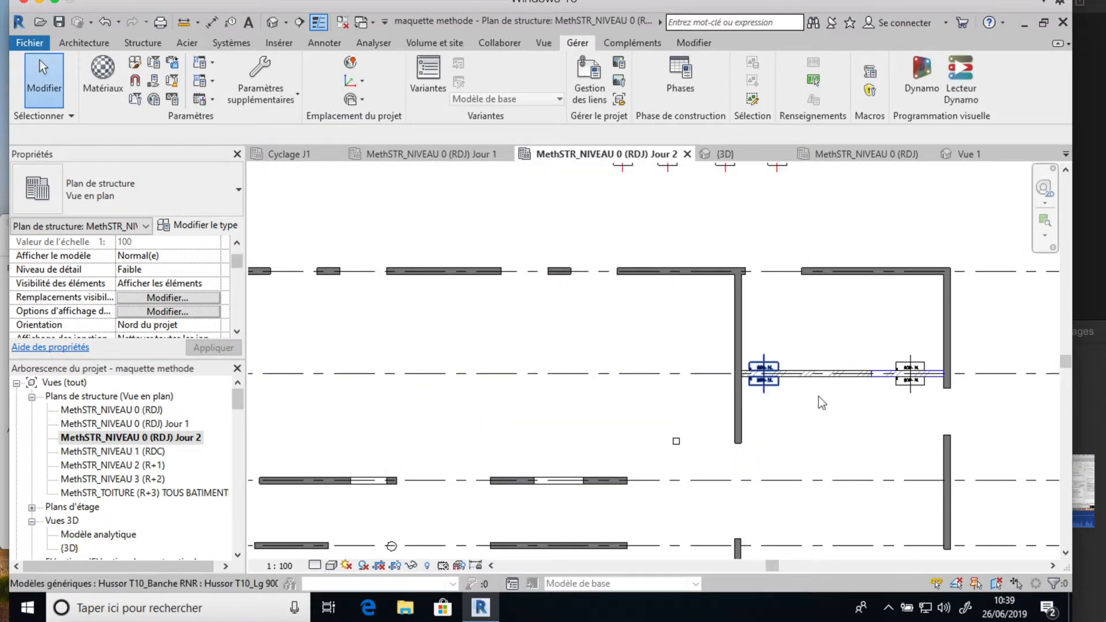
Step: Set Jour de coulage to Jour 1 for the Hussor formwork straddling the grid B wall in the Jour 1 plan
{"action": "left_click", "coordinate": [763, 374]}
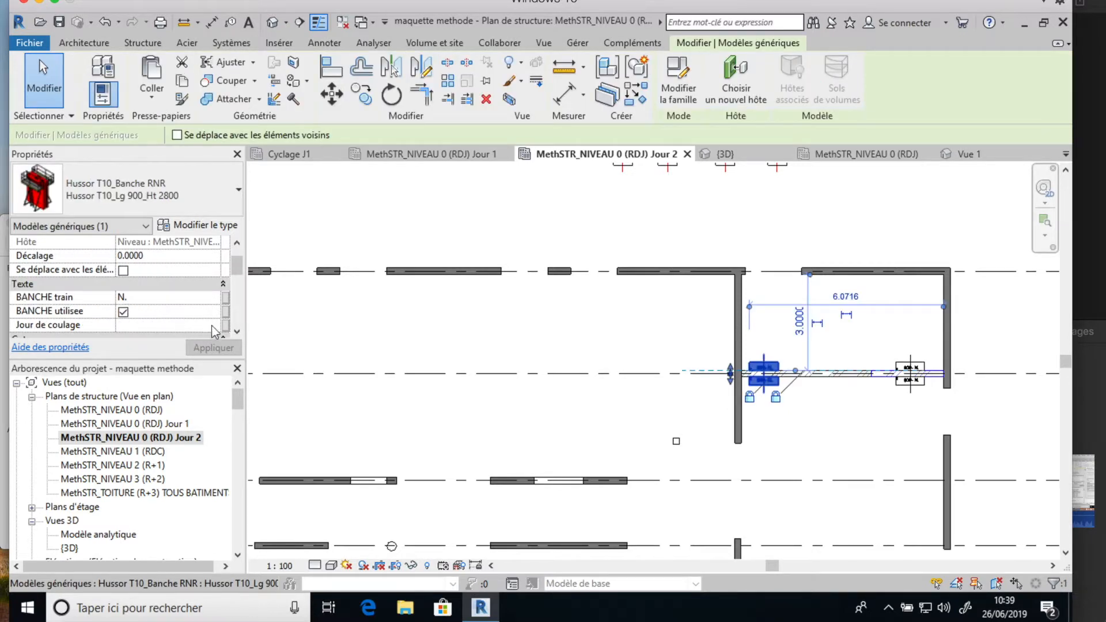
{"action": "left_click", "coordinate": [237, 331]}
{"action": "left_click", "coordinate": [237, 331]}
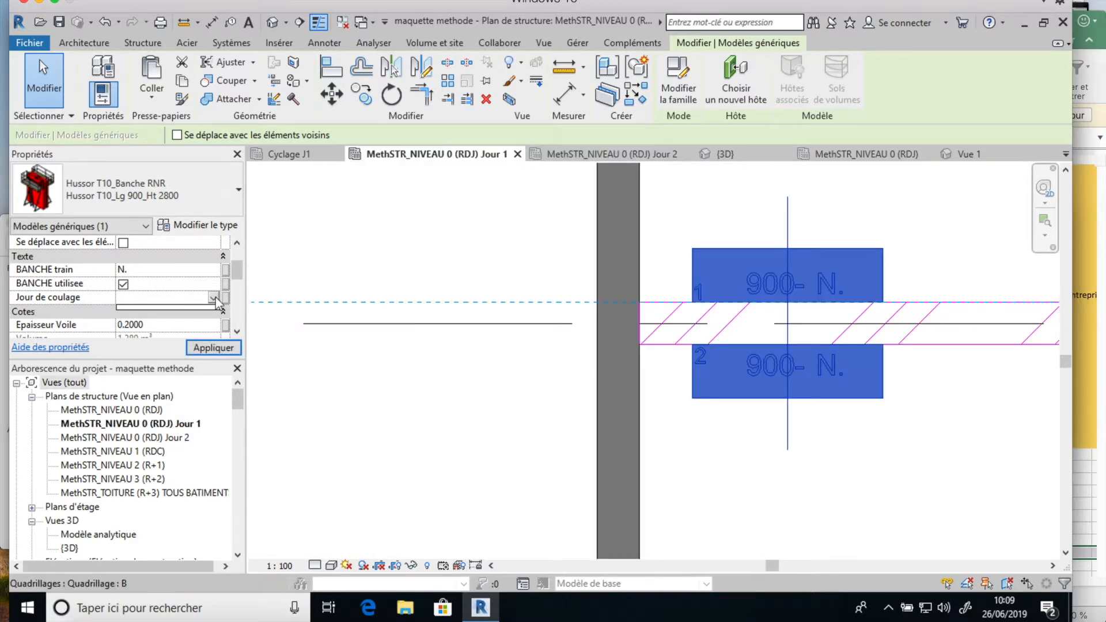
{"action": "left_click", "coordinate": [155, 297]}
{"action": "left_click", "coordinate": [156, 296]}
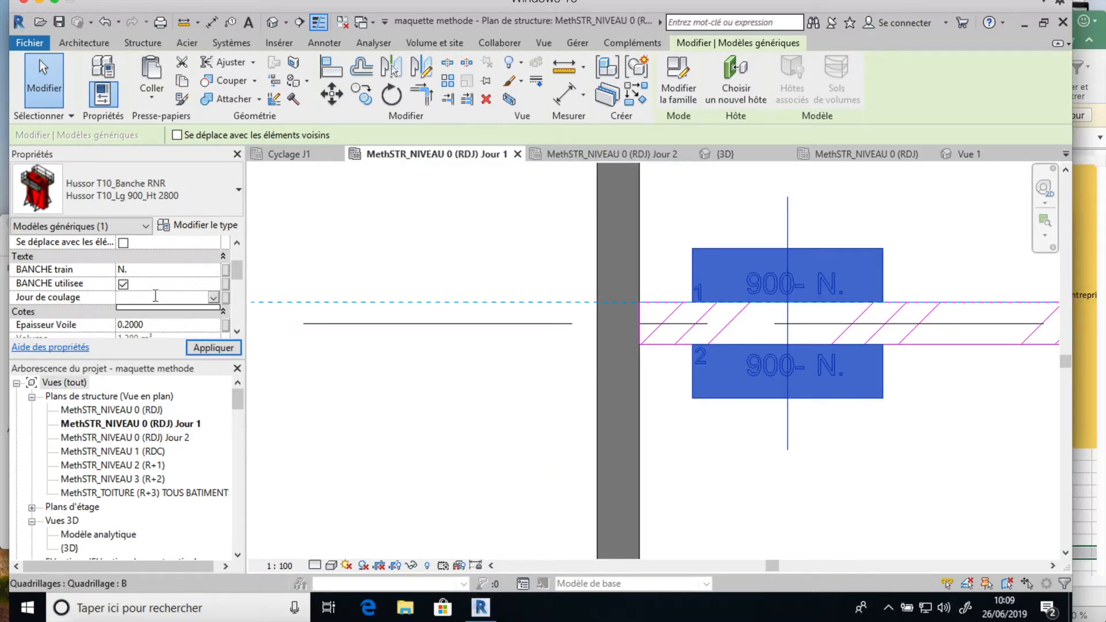
{"action": "type", "text": "Jour 1"}
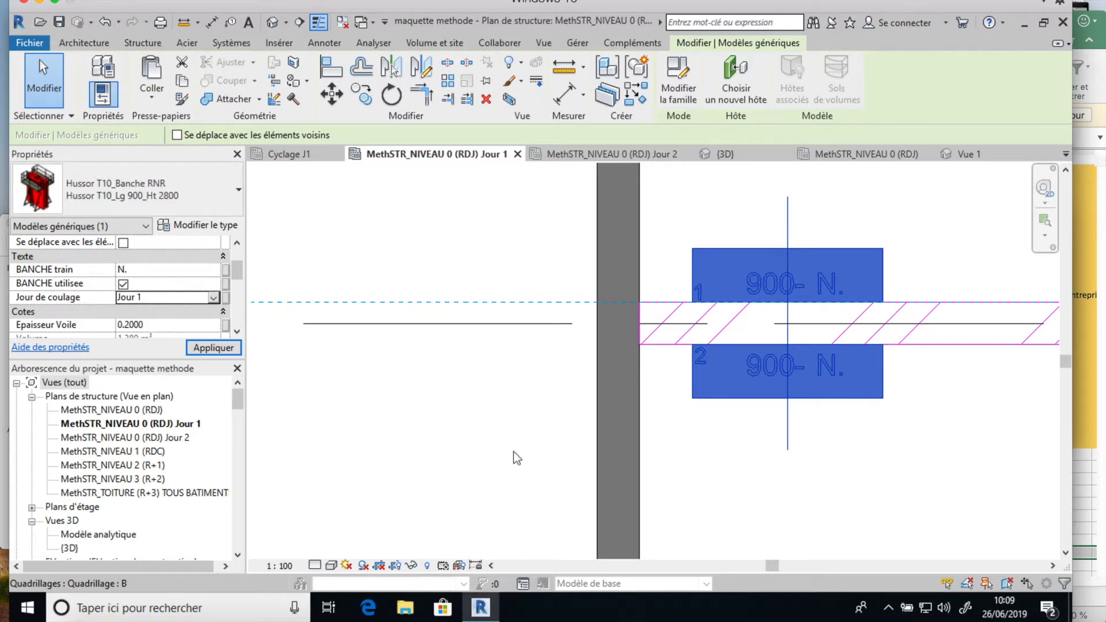
{"action": "left_click", "coordinate": [924, 351]}
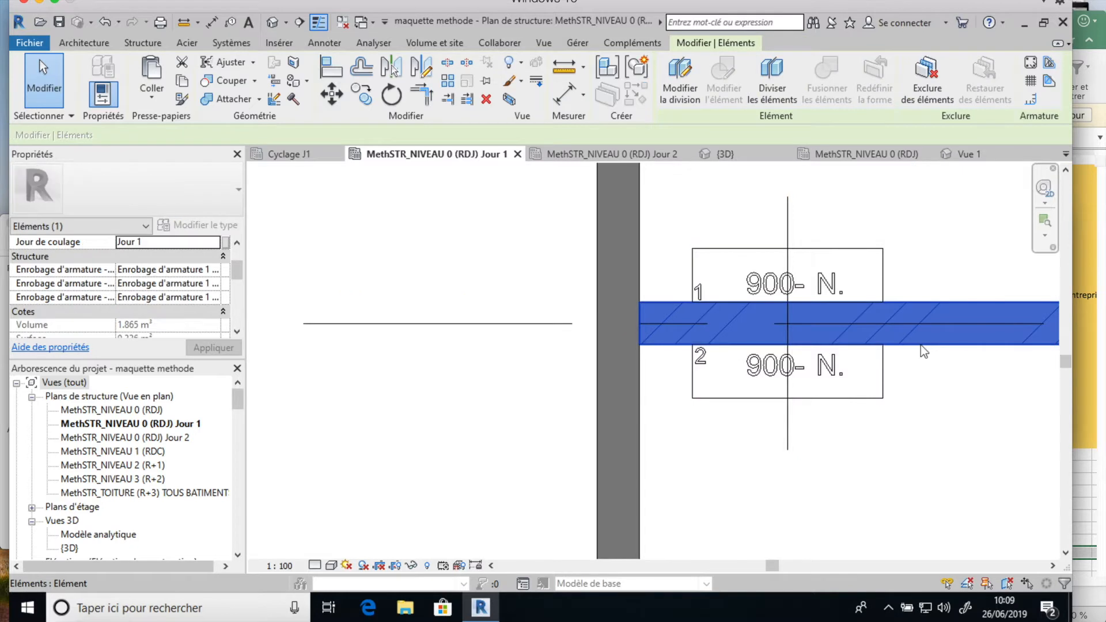
Step: Compare the Jour de coulage of the hatched grid B wall part with that of the Hussor formwork straddling it
{"action": "left_click", "coordinate": [237, 332]}
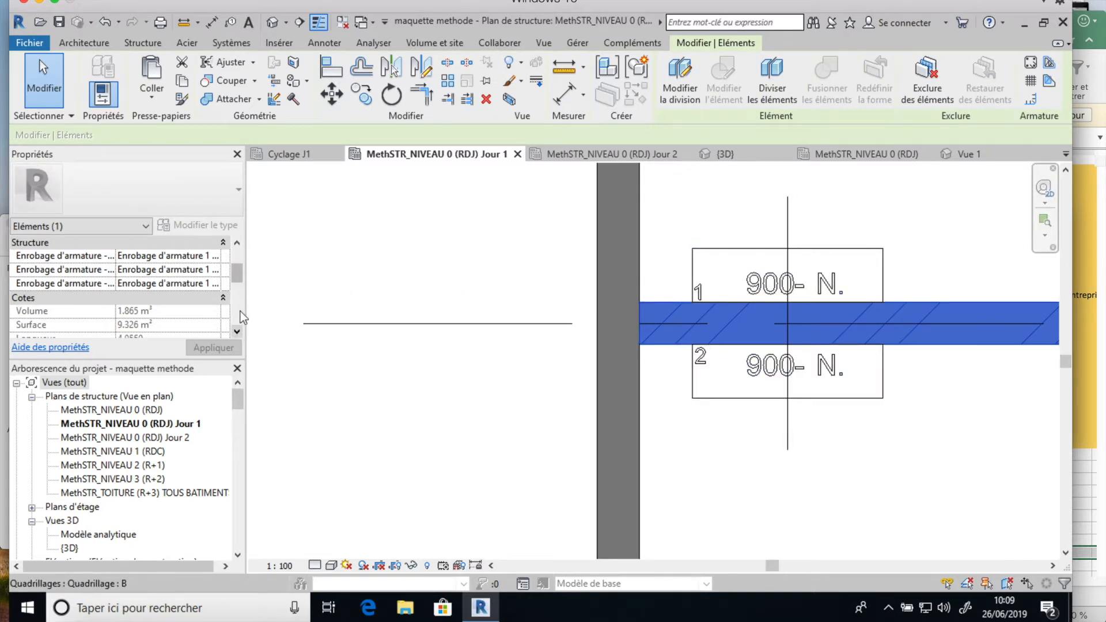
{"action": "left_click", "coordinate": [237, 244]}
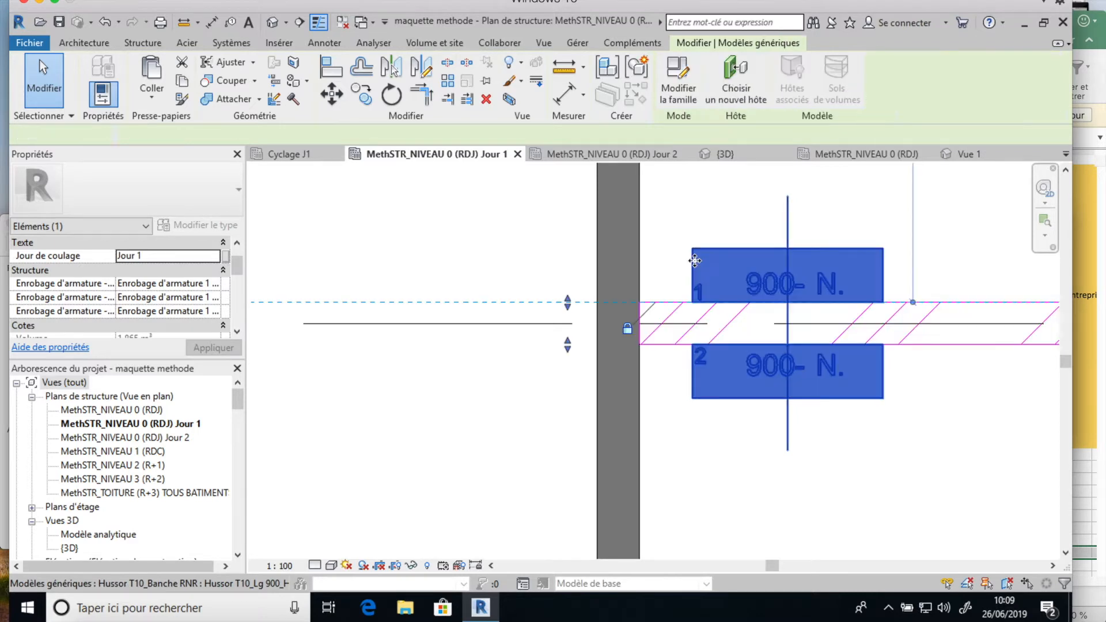
{"action": "left_click", "coordinate": [698, 261]}
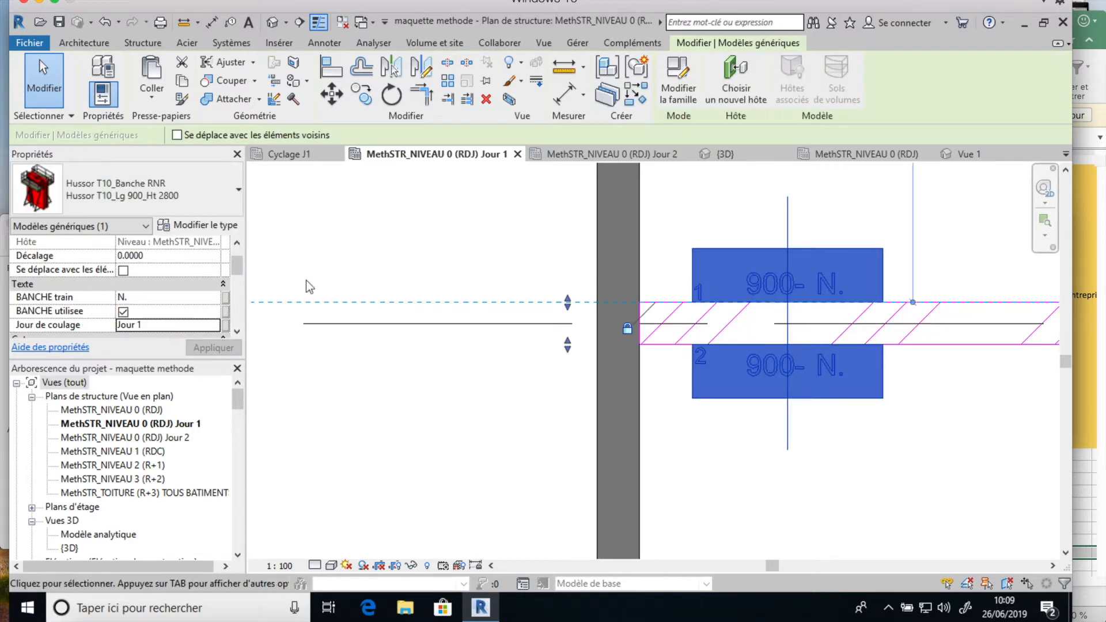
{"action": "left_click", "coordinate": [433, 446]}
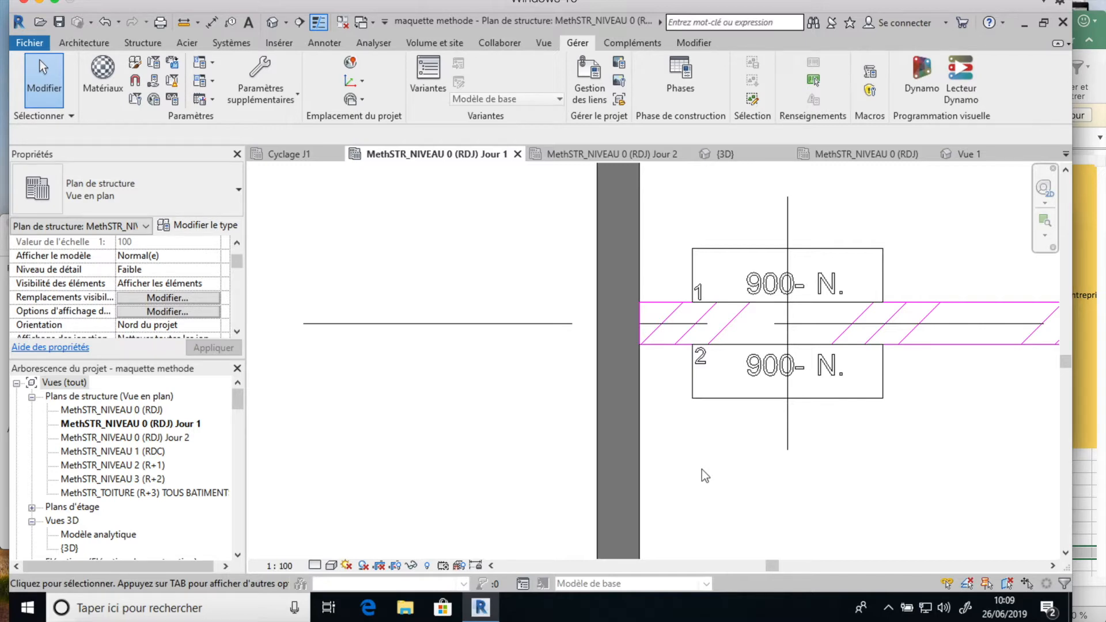
Step: Include the Modèles génériques category in the Cyclage 1 view filter and apply it to the Jour 1 plan's visibility overrides
{"action": "key", "text": "v"}
{"action": "key", "text": "v"}
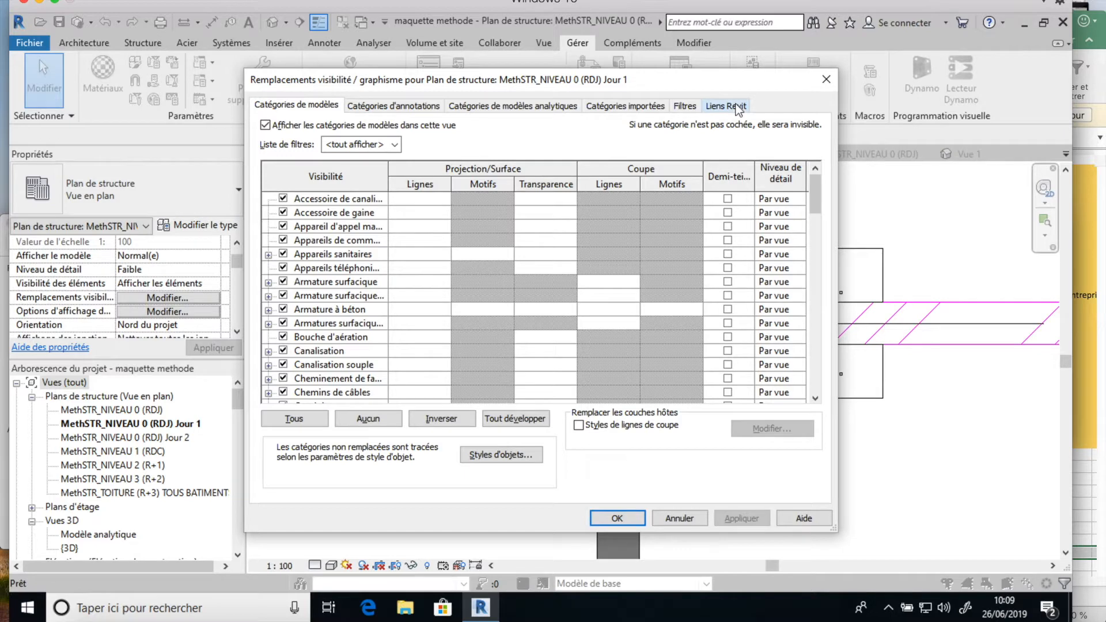
{"action": "left_click", "coordinate": [736, 107]}
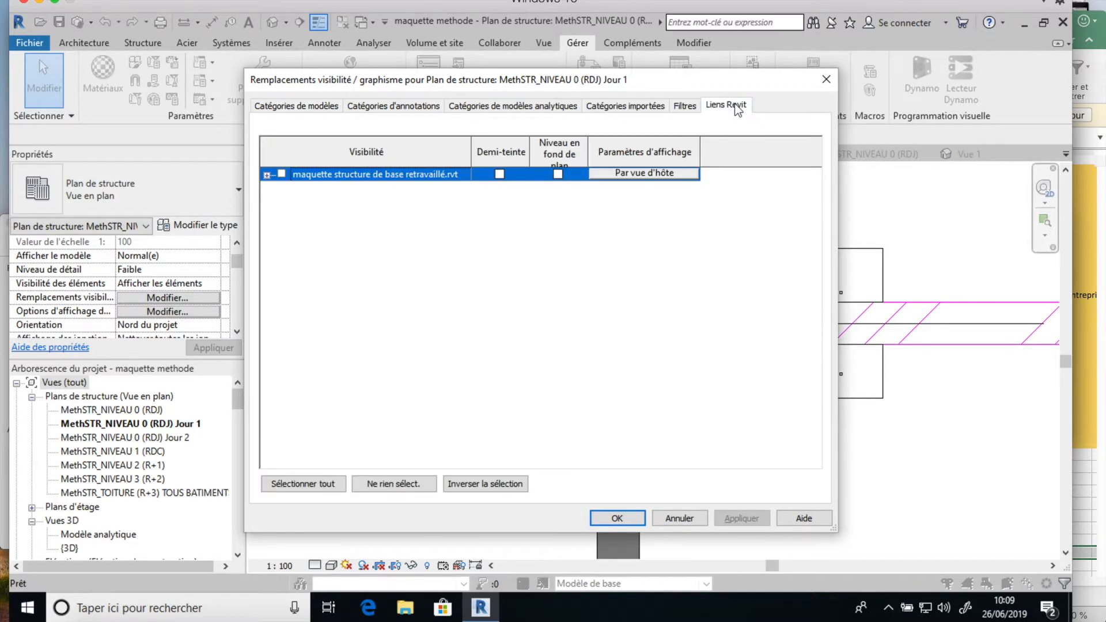
{"action": "left_click", "coordinate": [686, 107]}
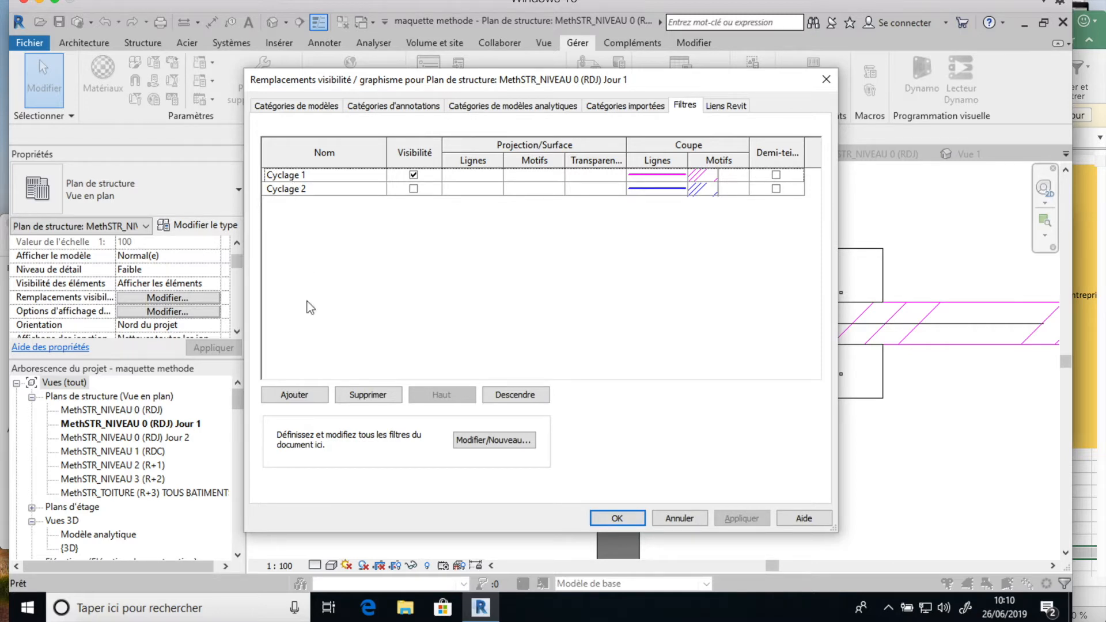
{"action": "left_click", "coordinate": [476, 441]}
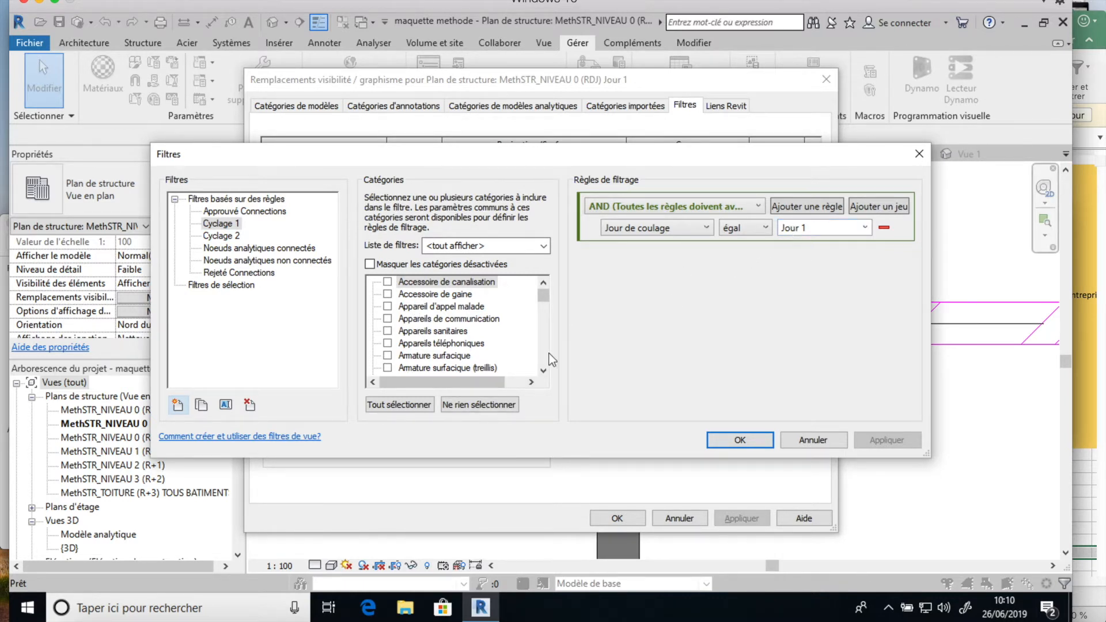
{"action": "scroll", "coordinate": [543, 370], "scroll_direction": "down", "scroll_amount": 4}
{"action": "scroll", "coordinate": [544, 371], "scroll_direction": "down", "scroll_amount": 6}
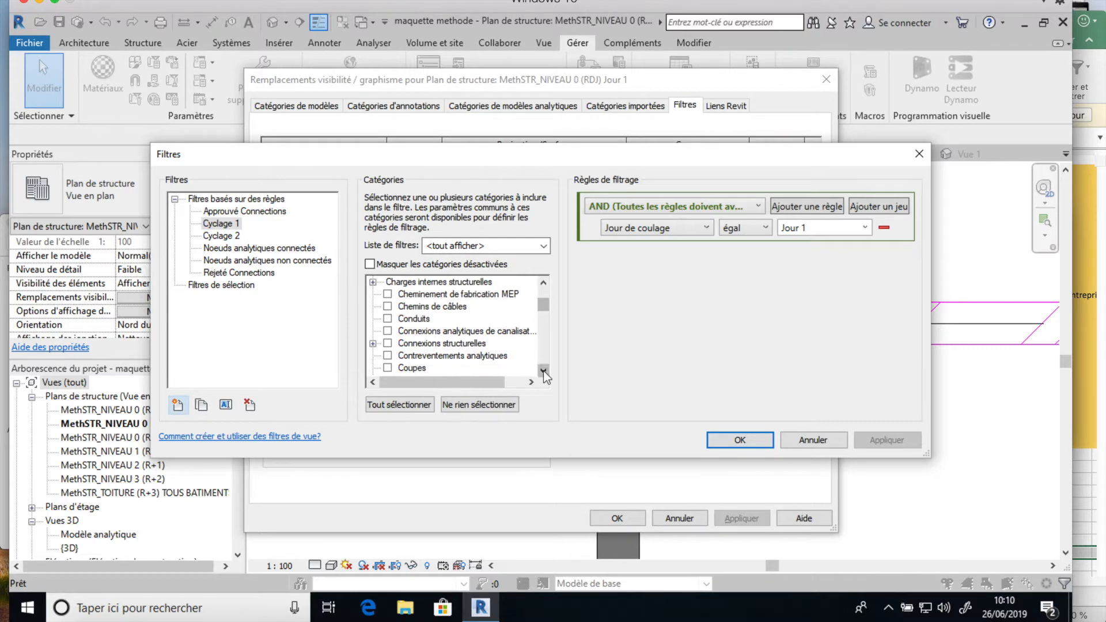
{"action": "scroll", "coordinate": [544, 371], "scroll_direction": "down", "scroll_amount": 4}
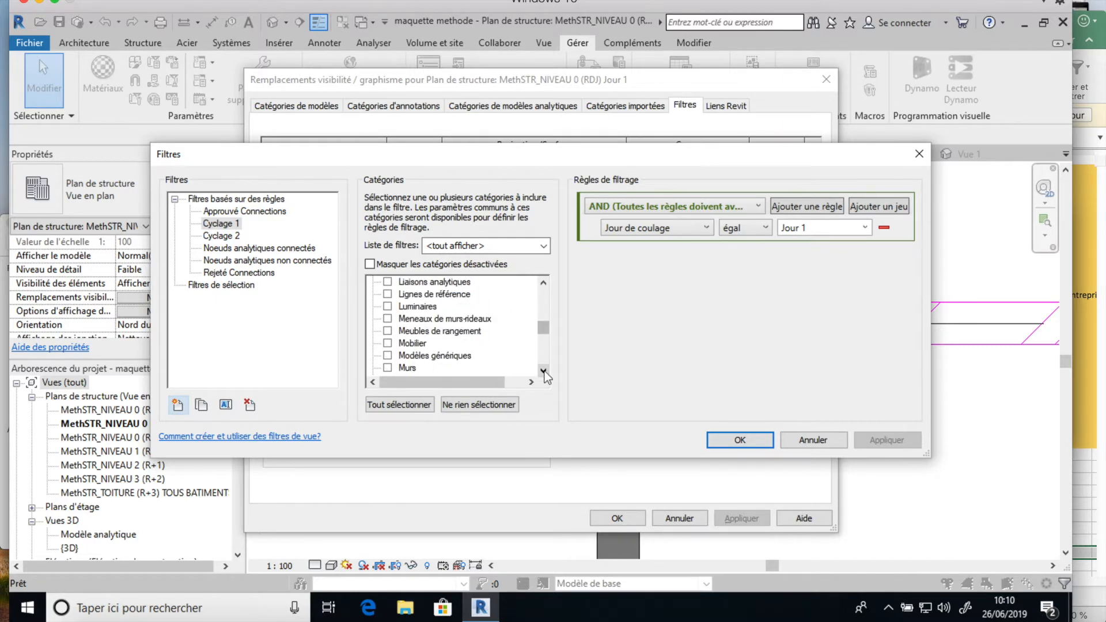
{"action": "left_click", "coordinate": [388, 355]}
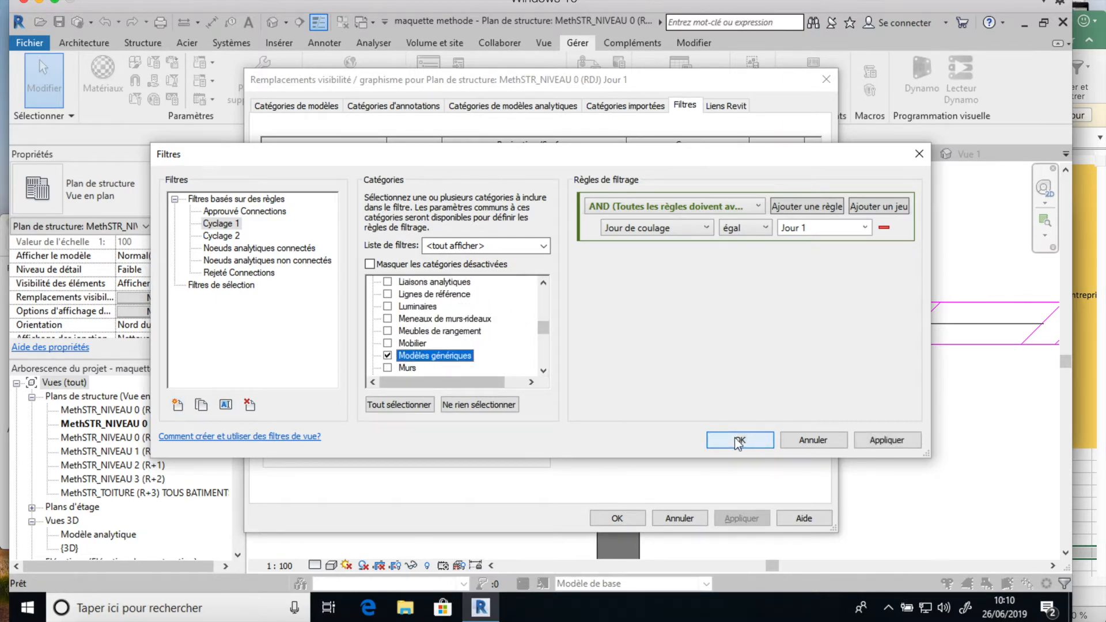
{"action": "left_click", "coordinate": [739, 440]}
{"action": "left_click", "coordinate": [611, 517]}
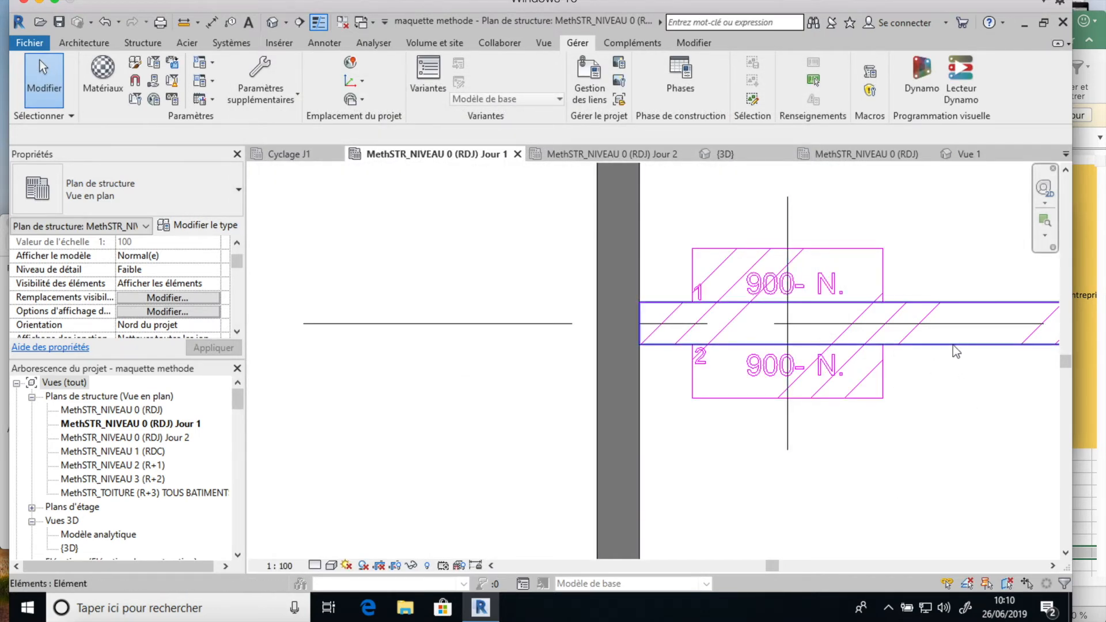
{"action": "scroll", "coordinate": [972, 454], "scroll_direction": "down", "scroll_amount": 1}
{"action": "scroll", "coordinate": [973, 455], "scroll_direction": "down", "scroll_amount": 1}
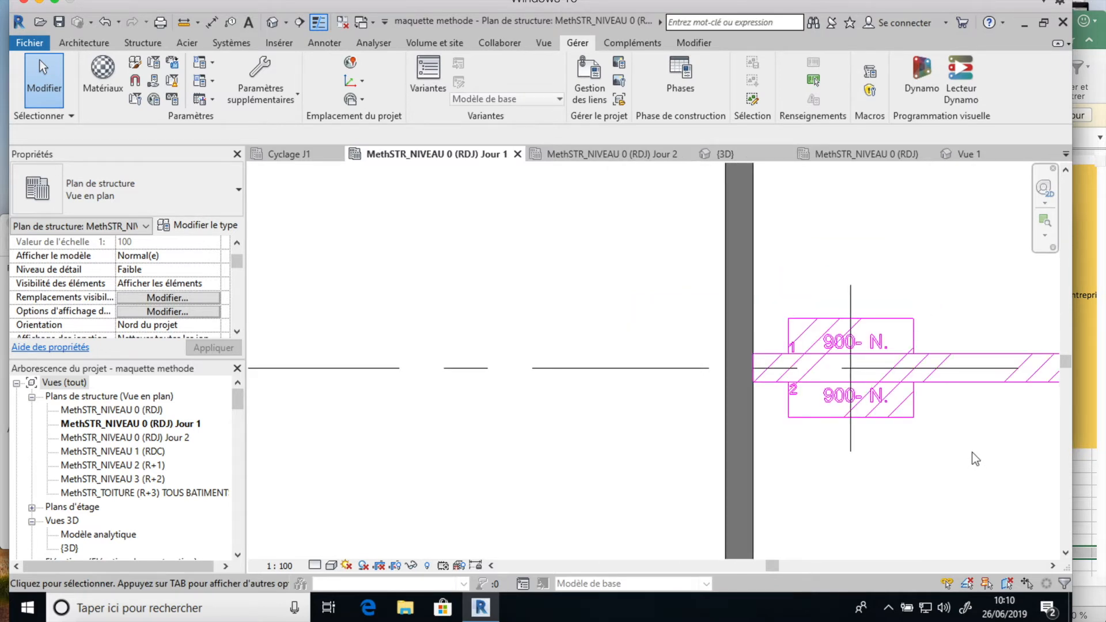